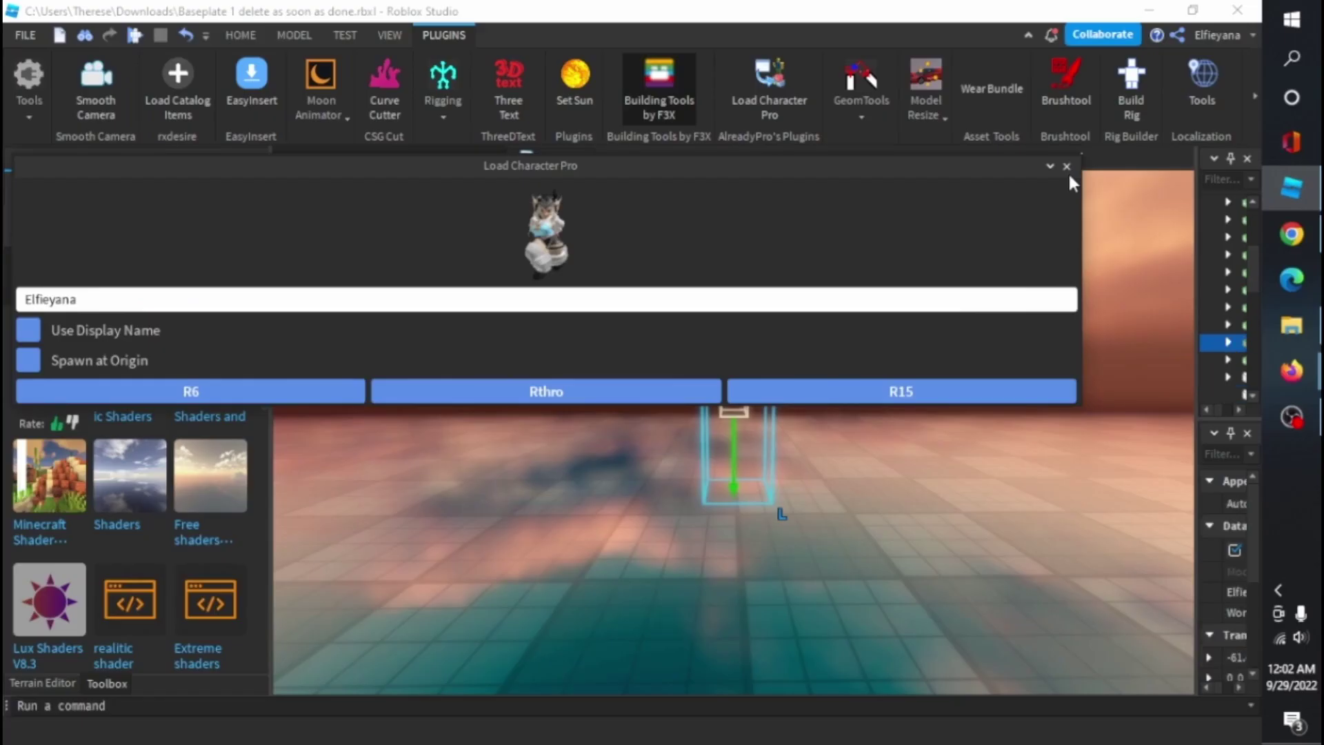
# - Close Load Character Pro and rotate the character 90 degrees with the F3X Rotate tool, then deselect it
pyautogui.click(1067, 171)
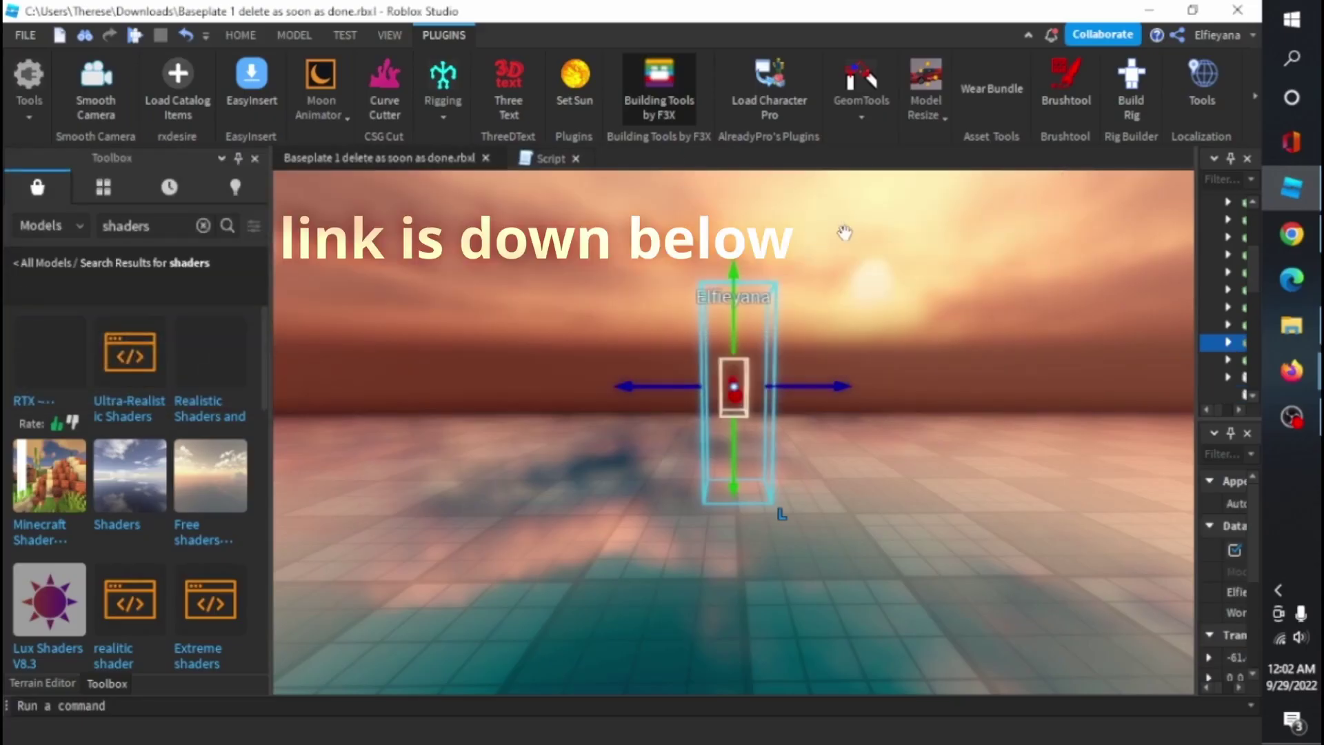
pyautogui.click(666, 85)
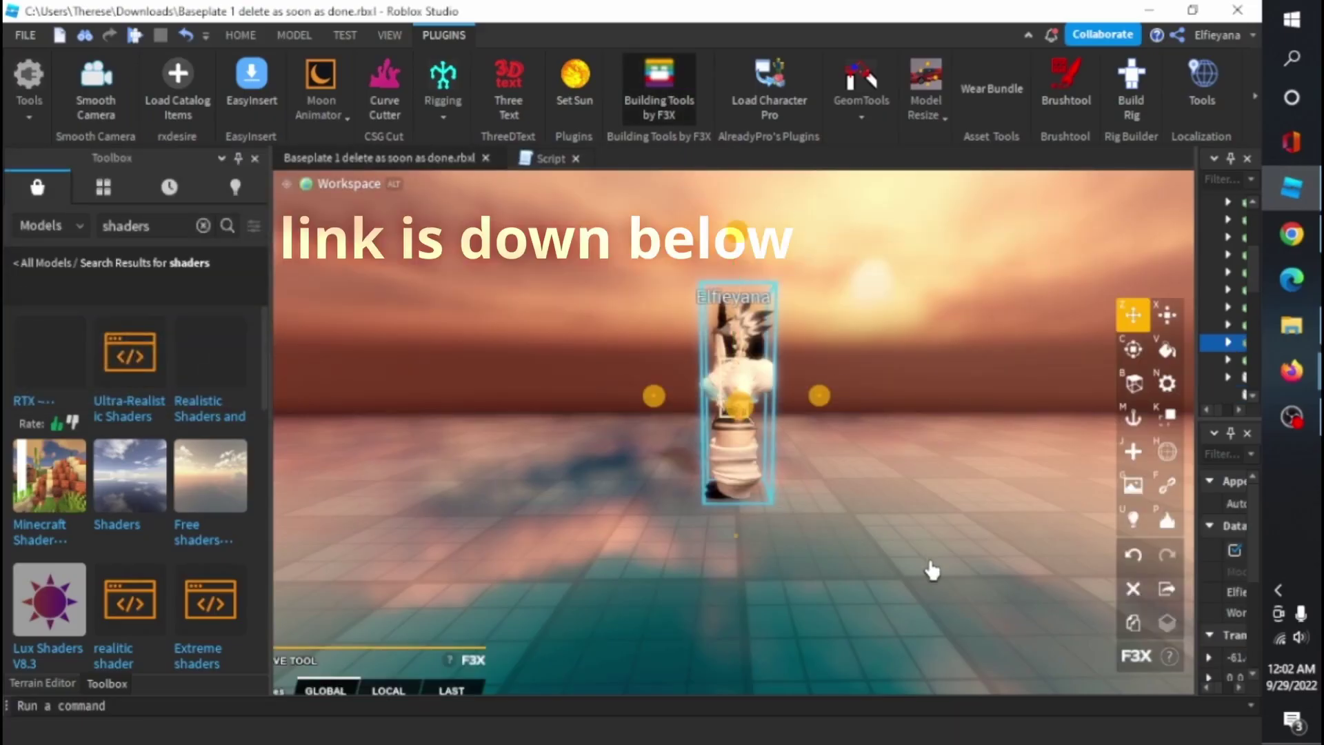
pyautogui.press('c')
pyautogui.moveTo(741, 418); pyautogui.dragTo(870, 408)
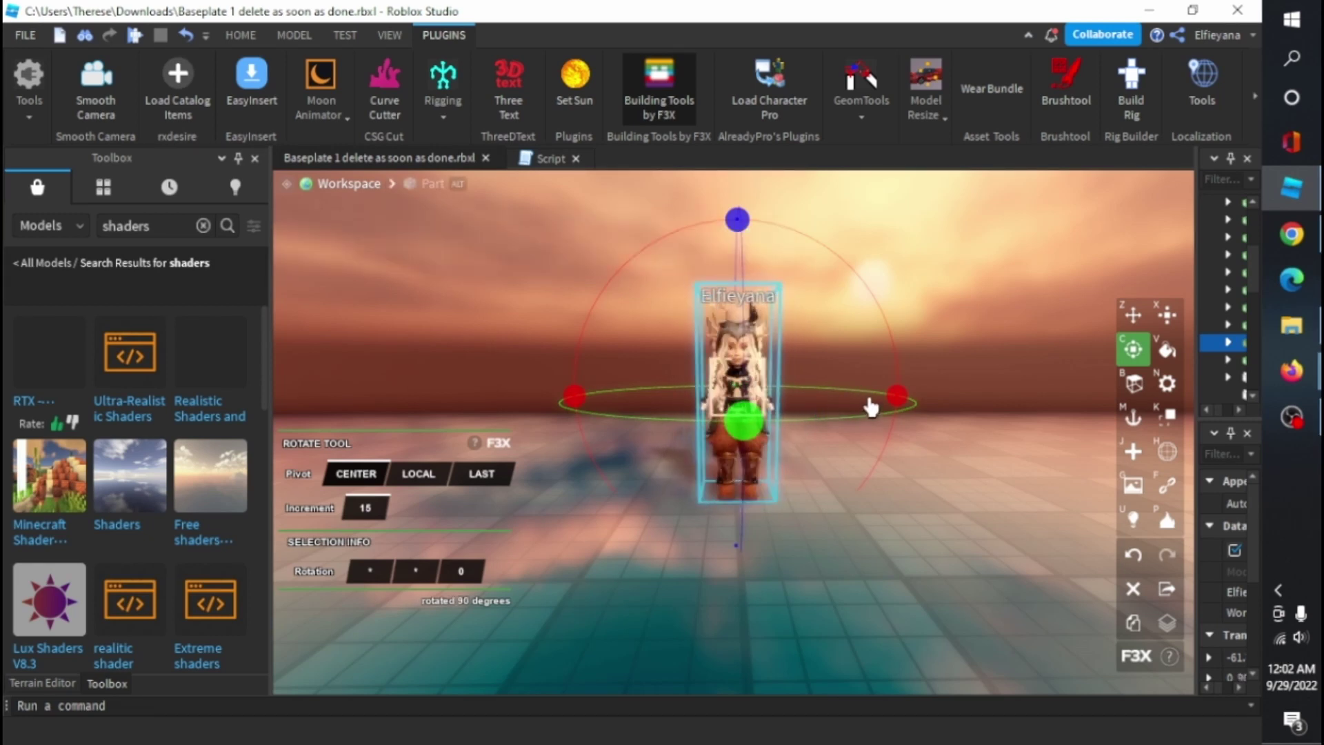
pyautogui.hotkey('ctrl', '2')
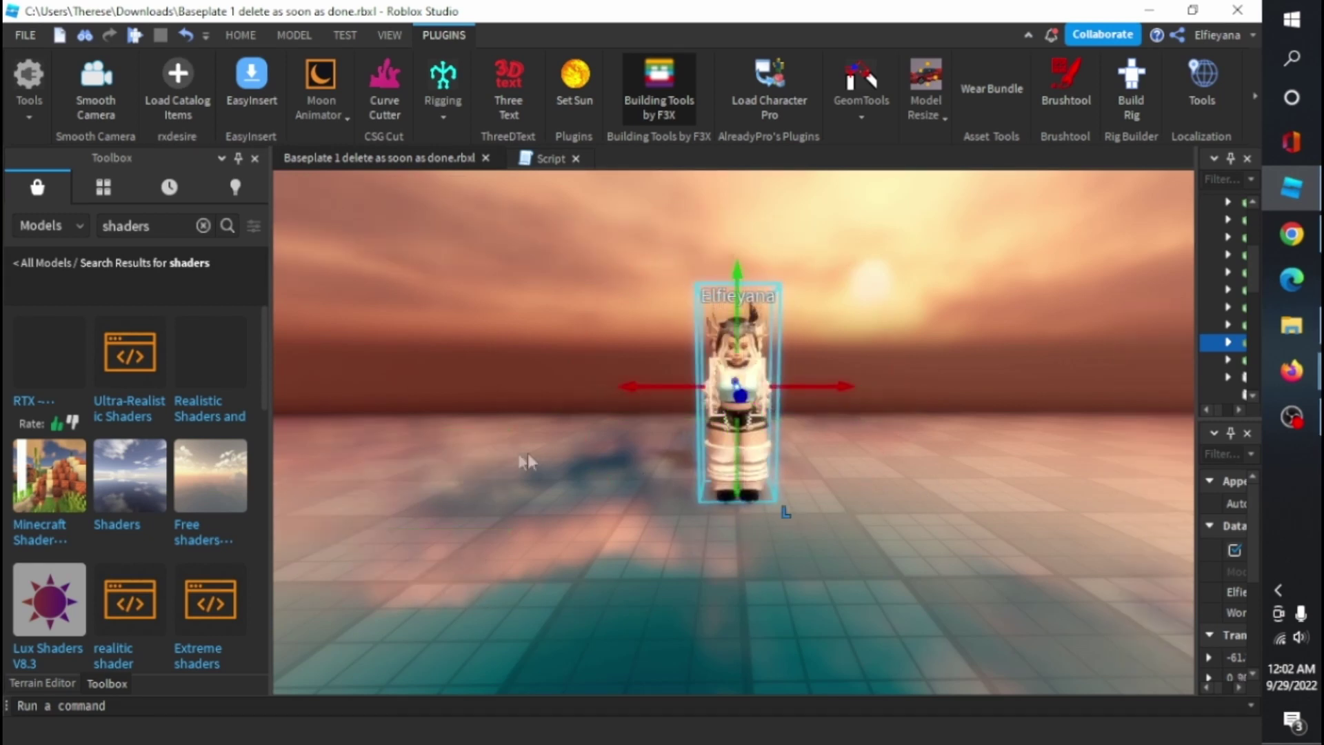
pyautogui.click(527, 453)
pyautogui.moveTo(783, 342); pyautogui.dragTo(785, 341, button='right')
pyautogui.scroll(2, 785, 341)
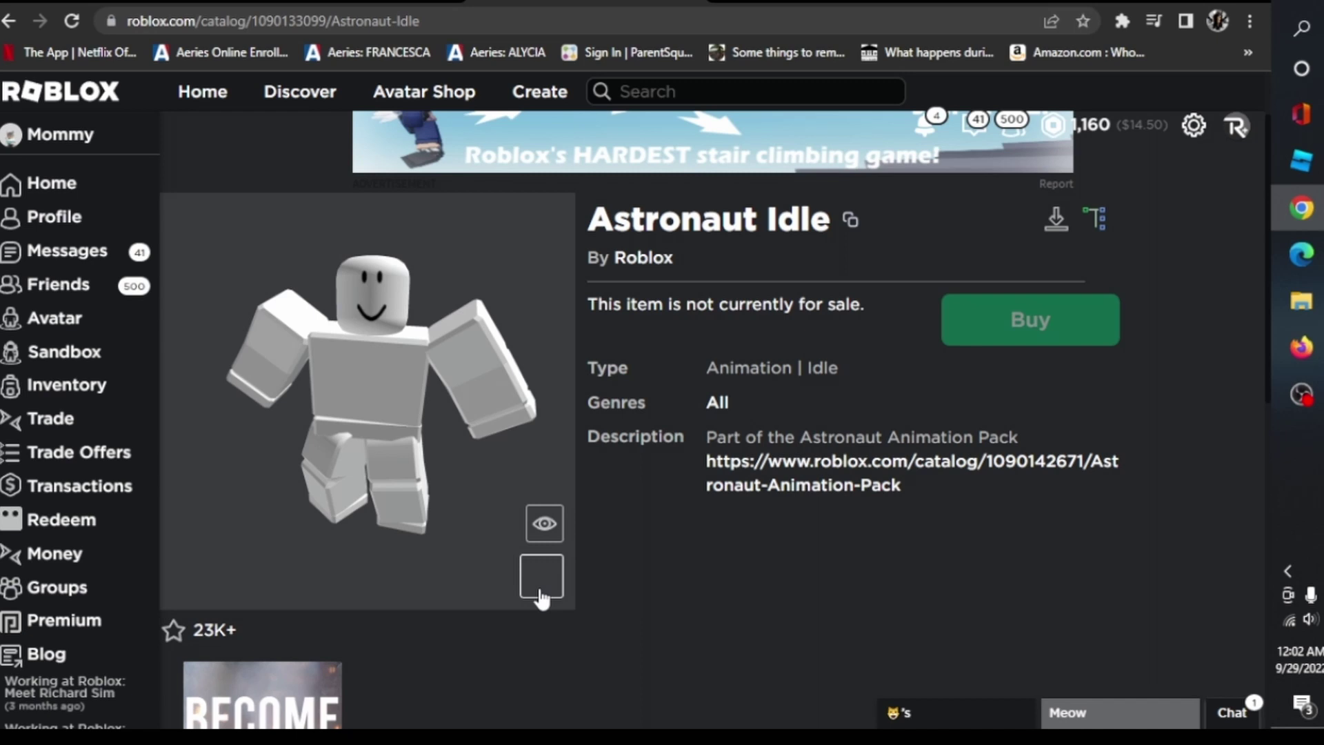
# - Preview the Astronaut Idle animation on its Roblox catalog page and download its asset file
pyautogui.click(541, 594)
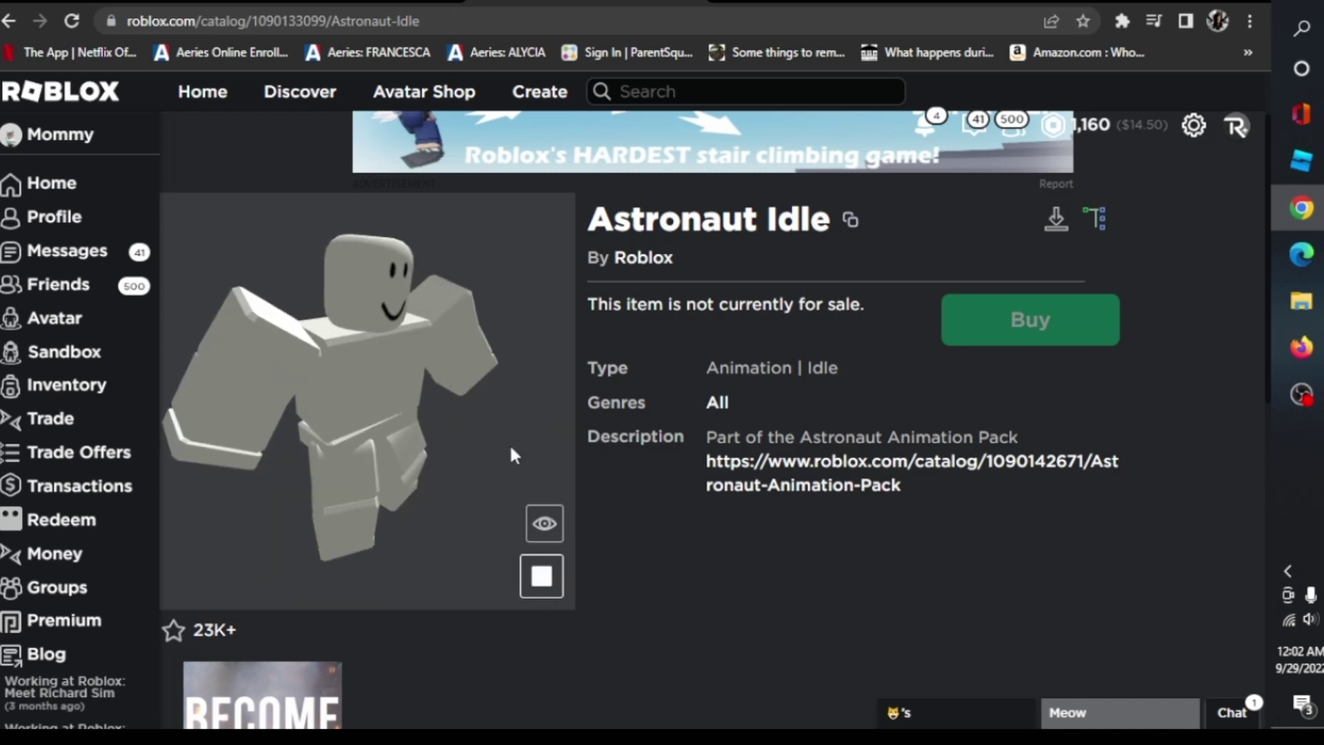
pyautogui.click(560, 583)
pyautogui.click(1056, 219)
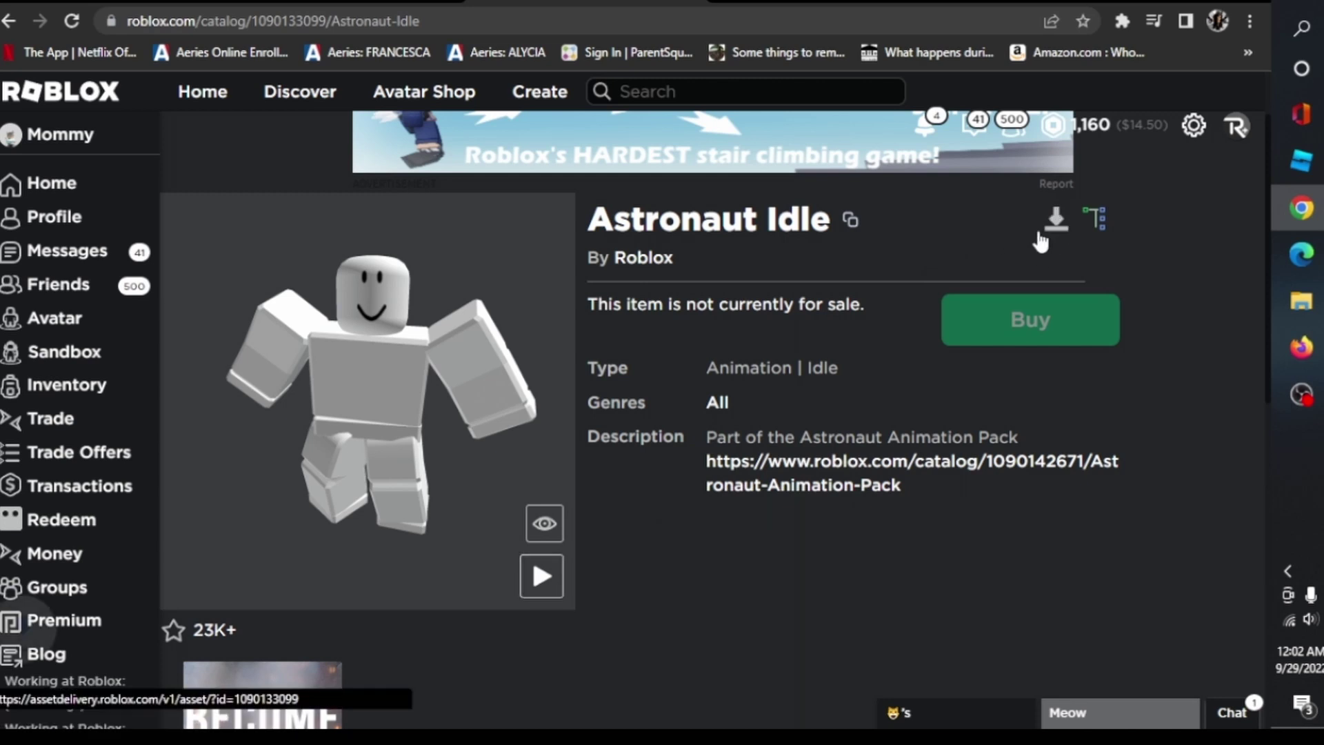
pyautogui.moveTo(126, 722); pyautogui.dragTo(438, 611)
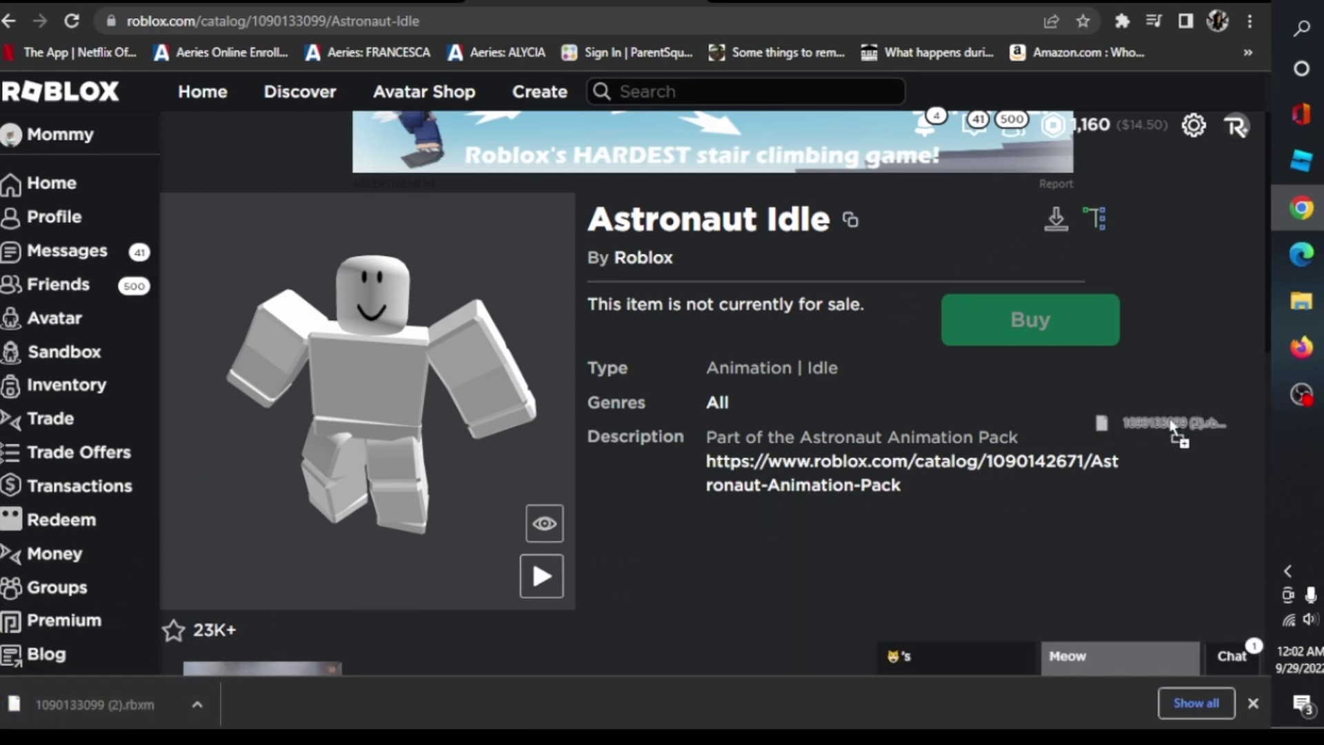
pyautogui.moveTo(1303, 180); pyautogui.dragTo(1232, 281)
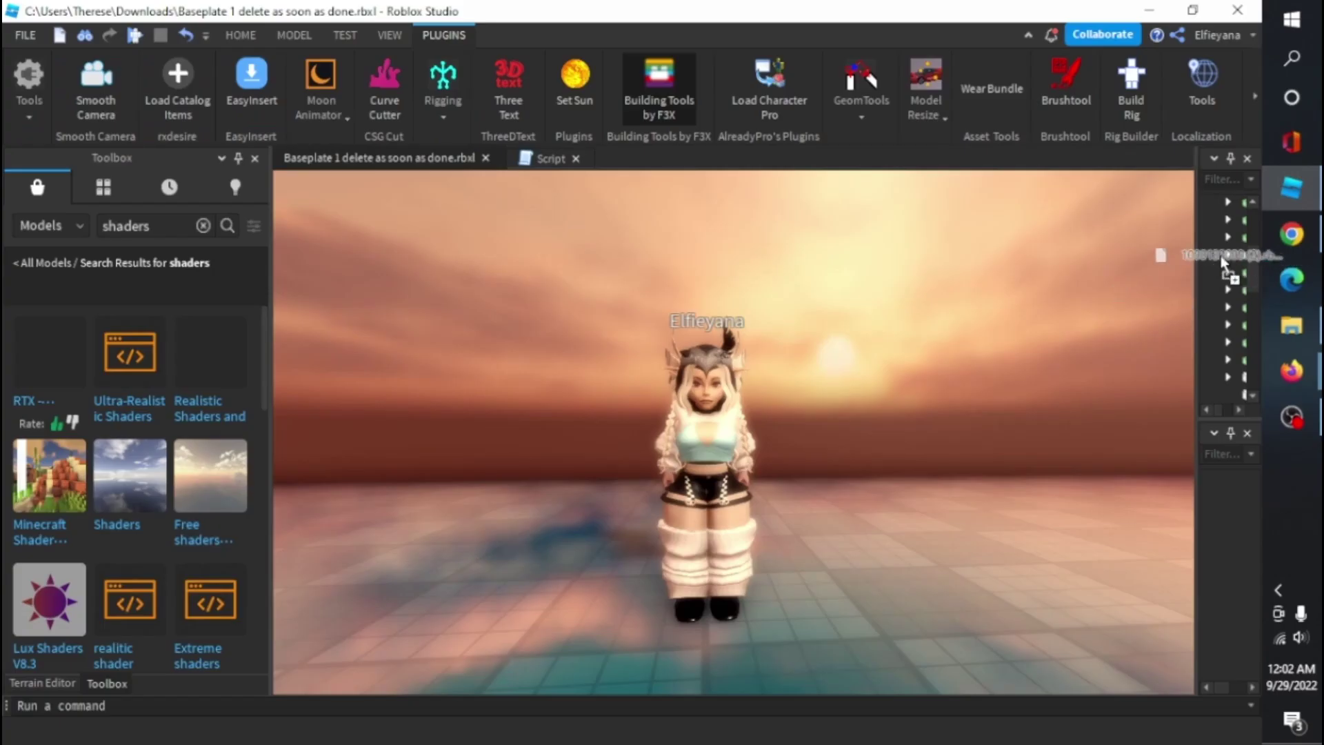
pyautogui.moveTo(1193, 207); pyautogui.dragTo(1049, 207)
pyautogui.scroll(1, 1119, 323)
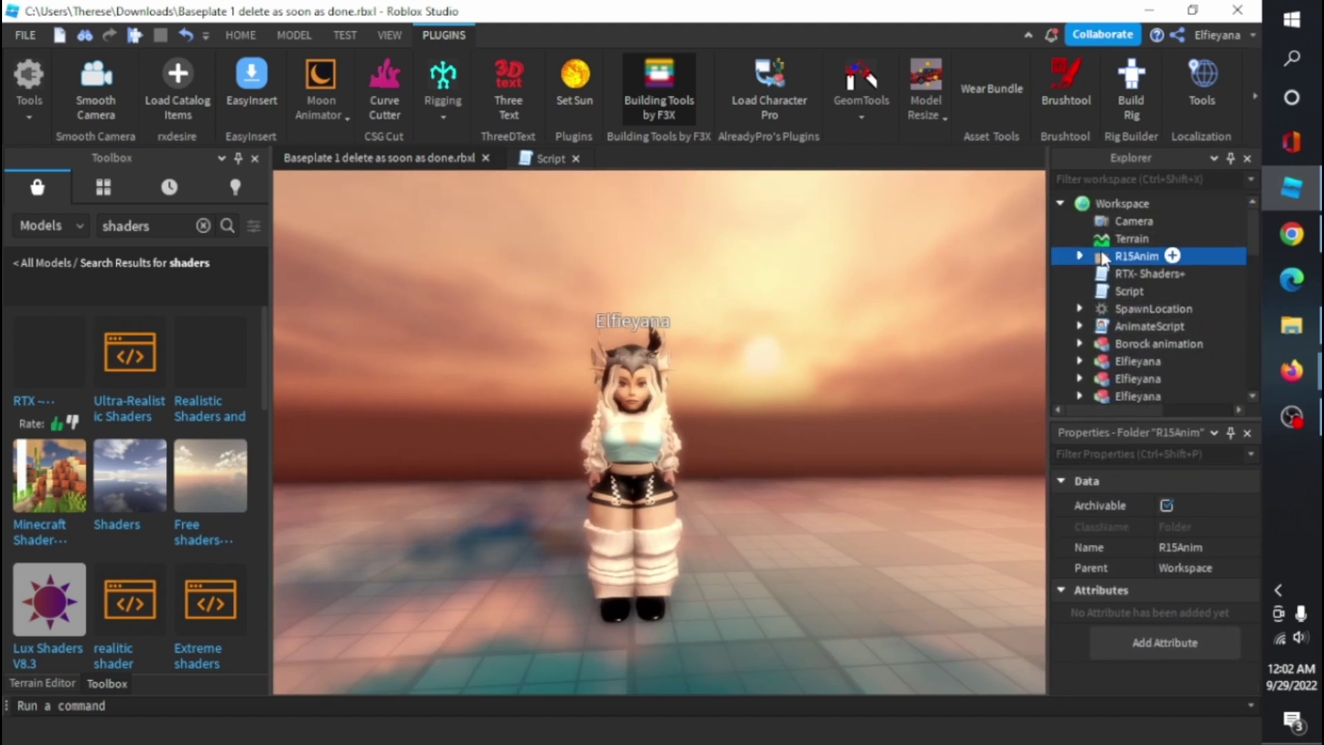
# - Copy the numeric asset ID from the AnimationId of Animation1 in the R15Anim folder's Idle value
pyautogui.click(1079, 257)
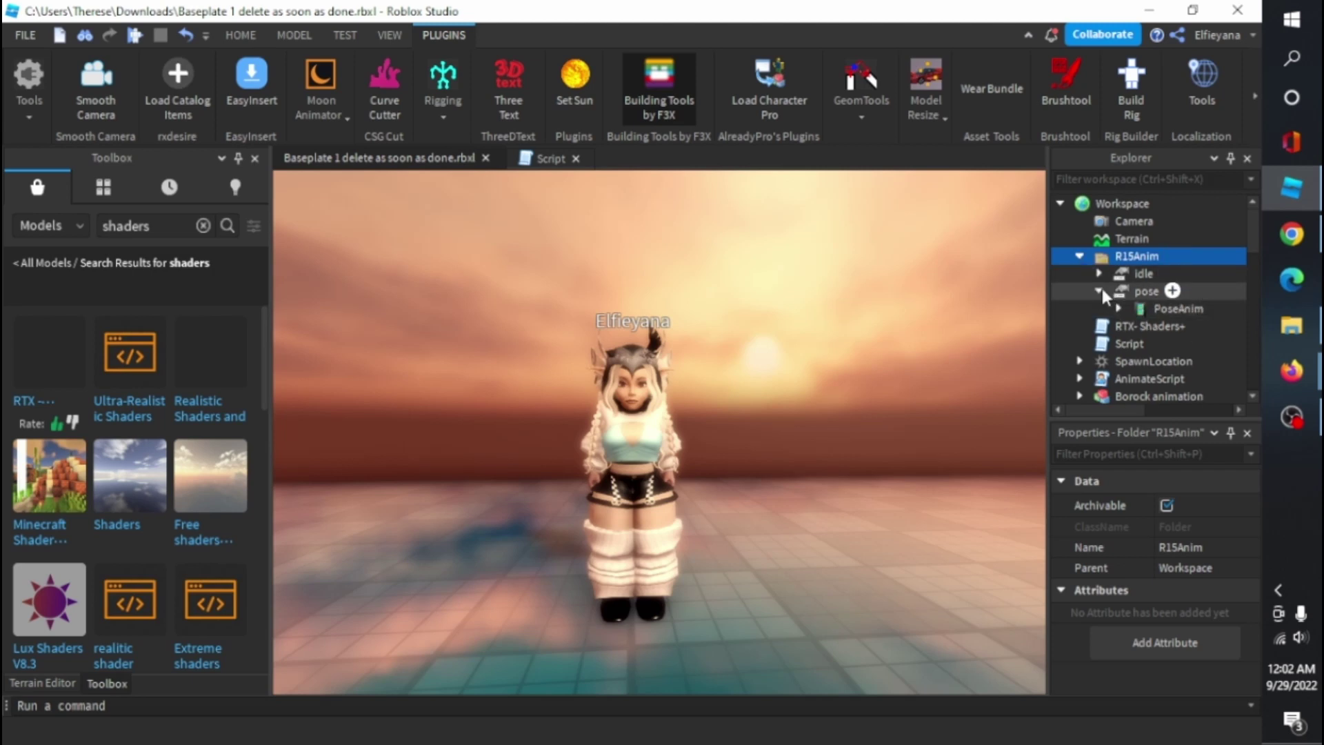
pyautogui.click(1145, 295)
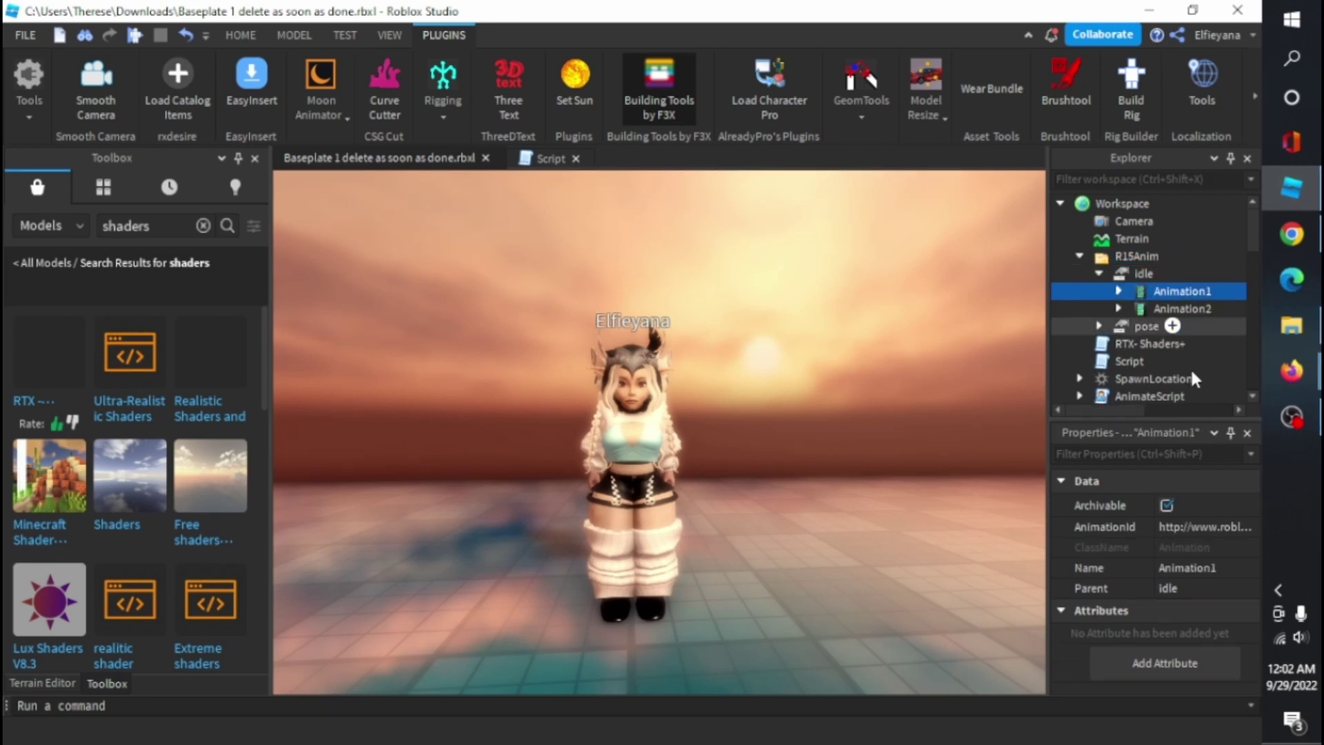
pyautogui.click(1201, 528)
pyautogui.doubleClick(1201, 527)
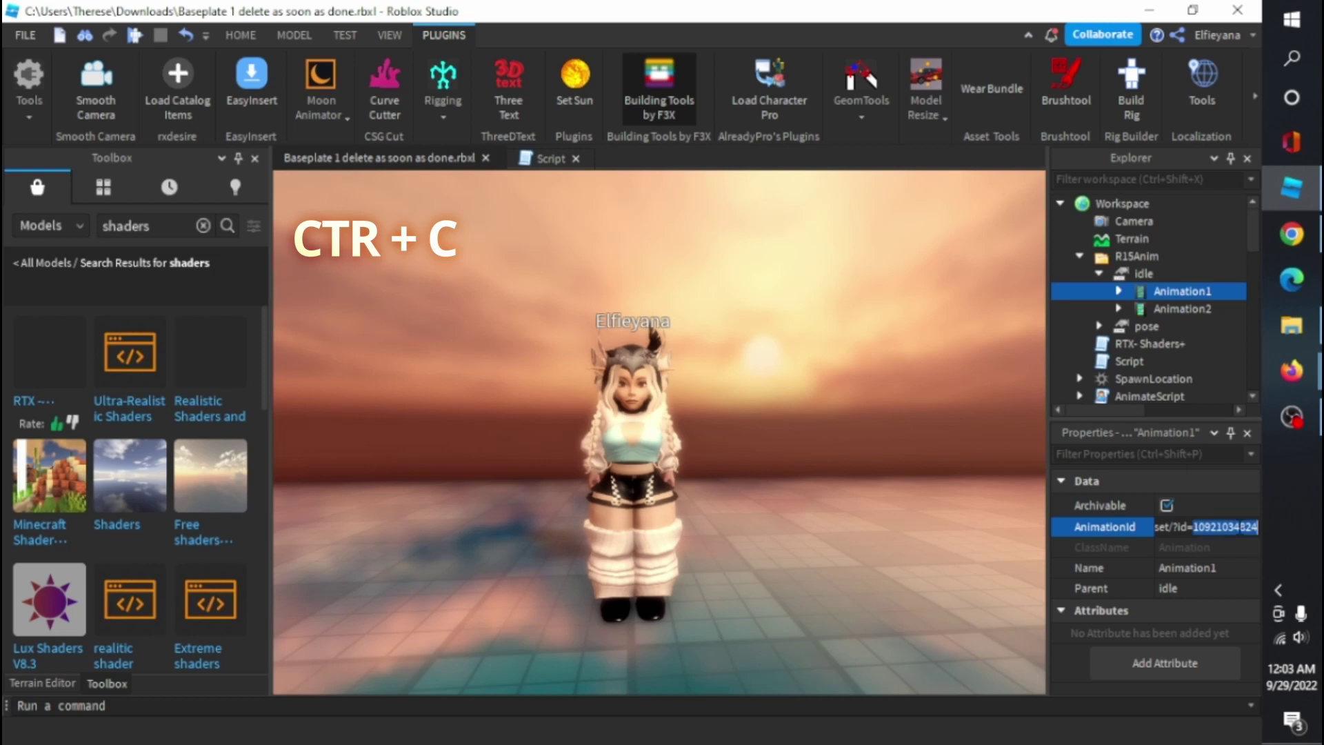
pyautogui.click(1081, 256)
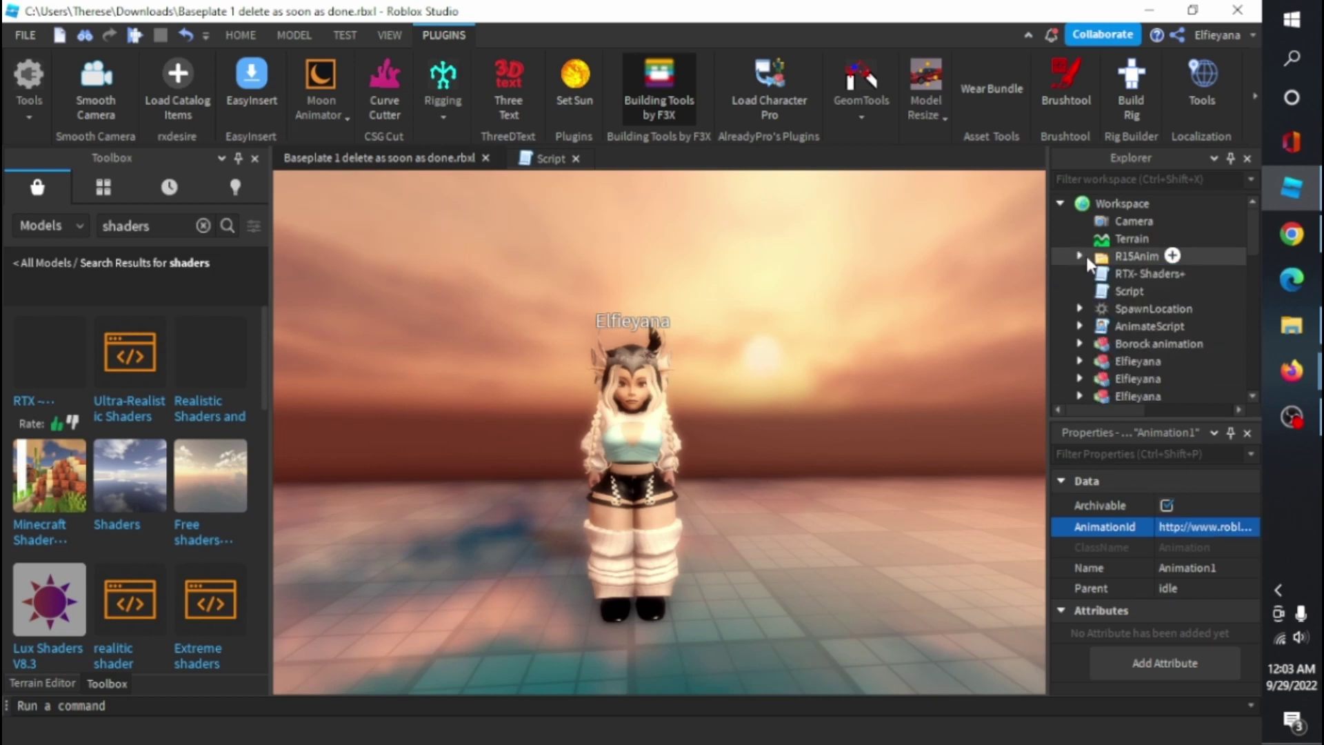
pyautogui.click(1080, 256)
# - Insert a new Script into the character model standing in the middle of the view
pyautogui.scroll(-3, 1125, 283)
pyautogui.click(610, 418)
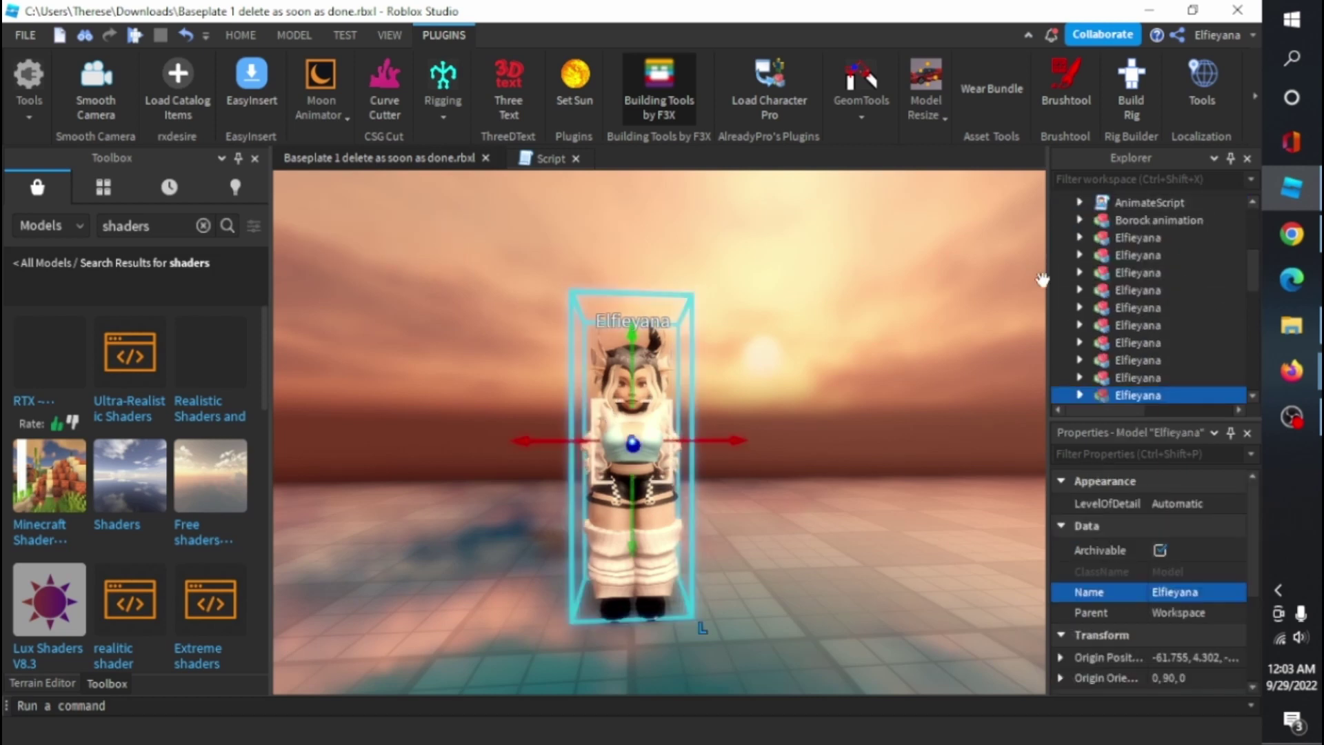
pyautogui.scroll(-2, 1105, 310)
pyautogui.click(1080, 297)
pyautogui.scroll(-2, 1165, 276)
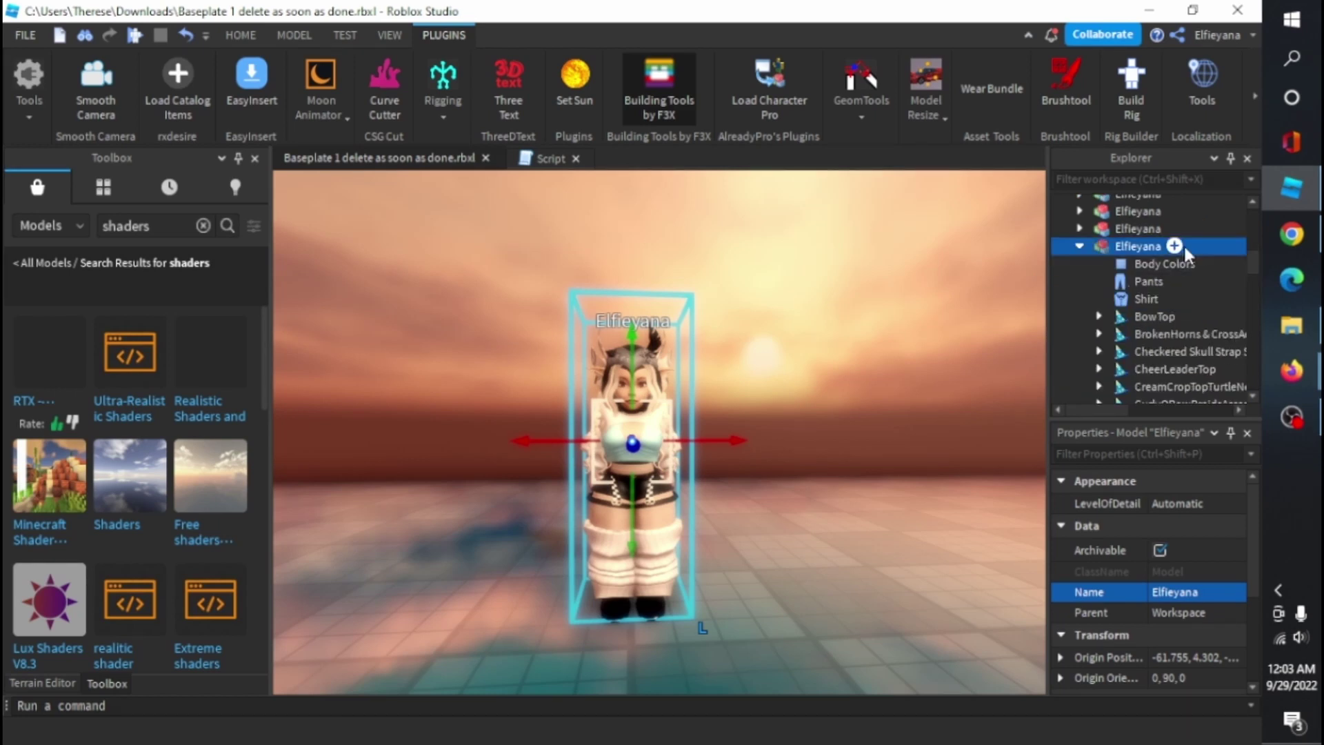
pyautogui.click(1174, 246)
pyautogui.click(1100, 354)
pyautogui.scroll(-5, 1165, 297)
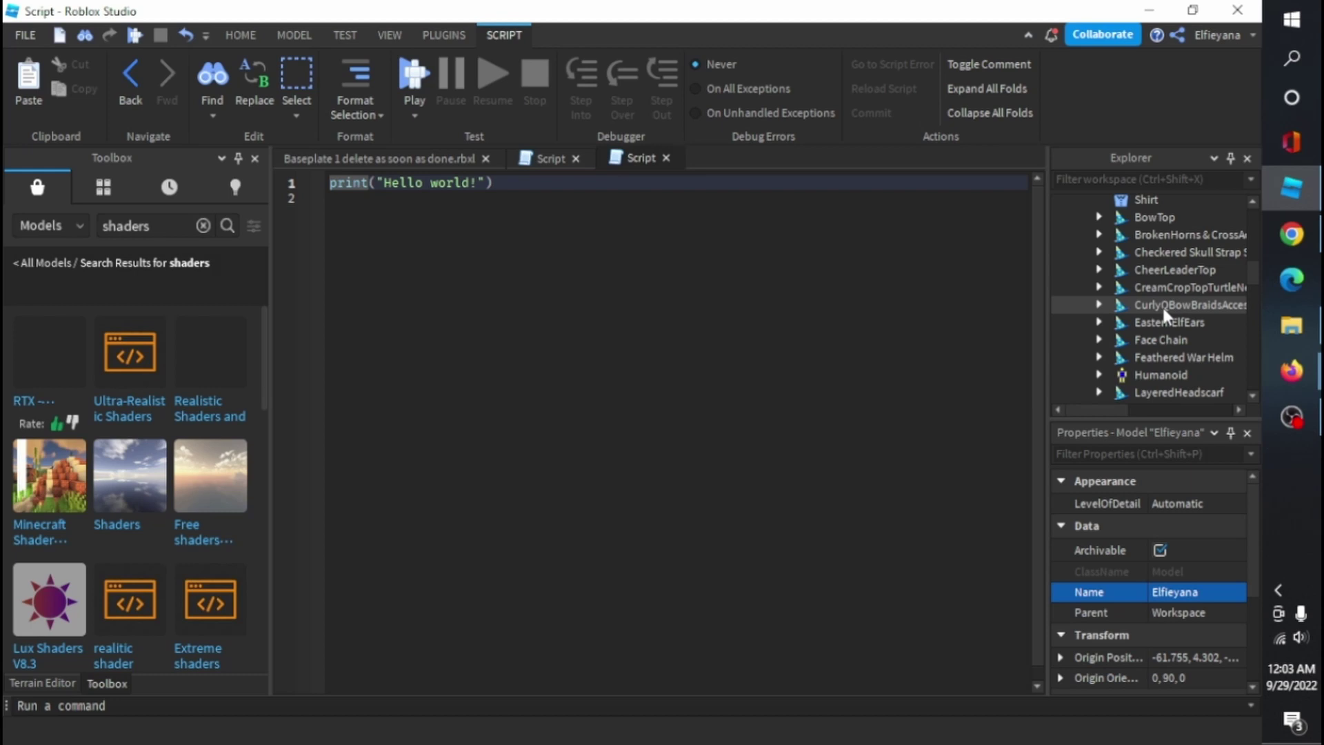
pyautogui.scroll(-2, 1164, 314)
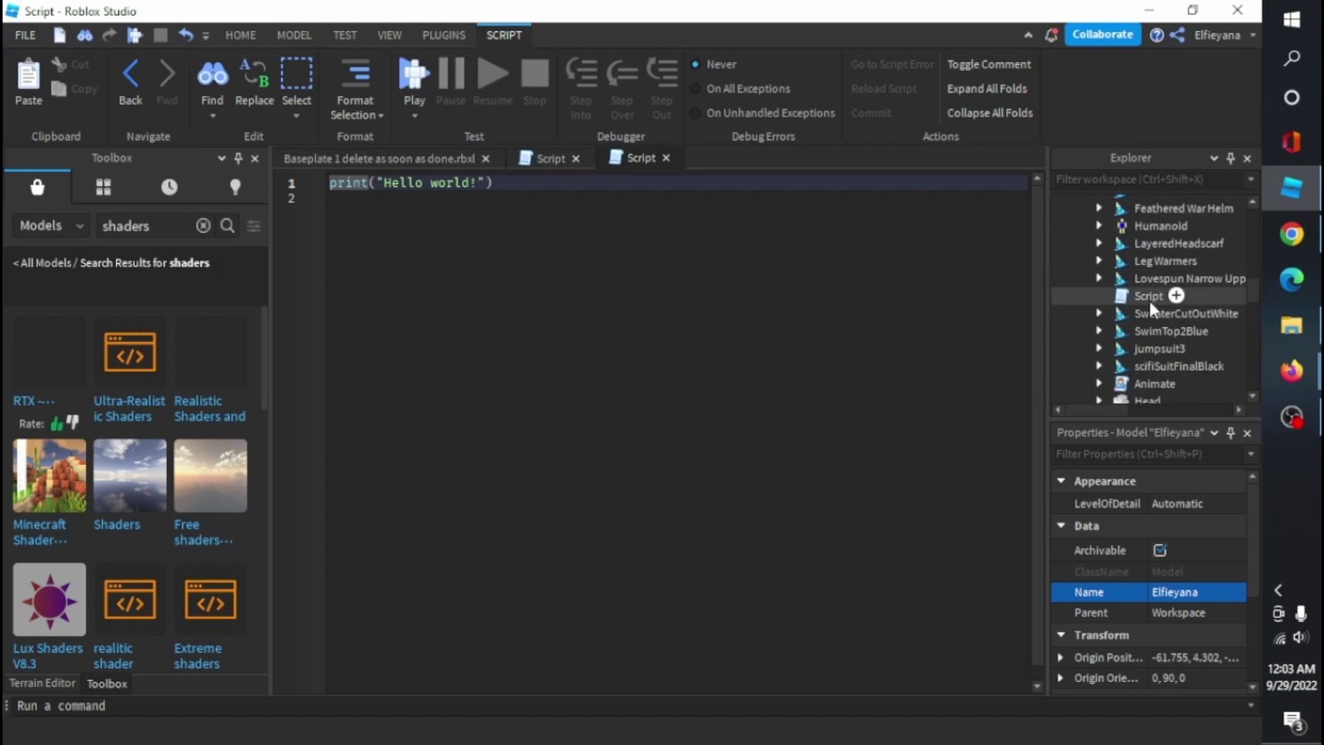
pyautogui.click(1176, 297)
pyautogui.press('Escape')
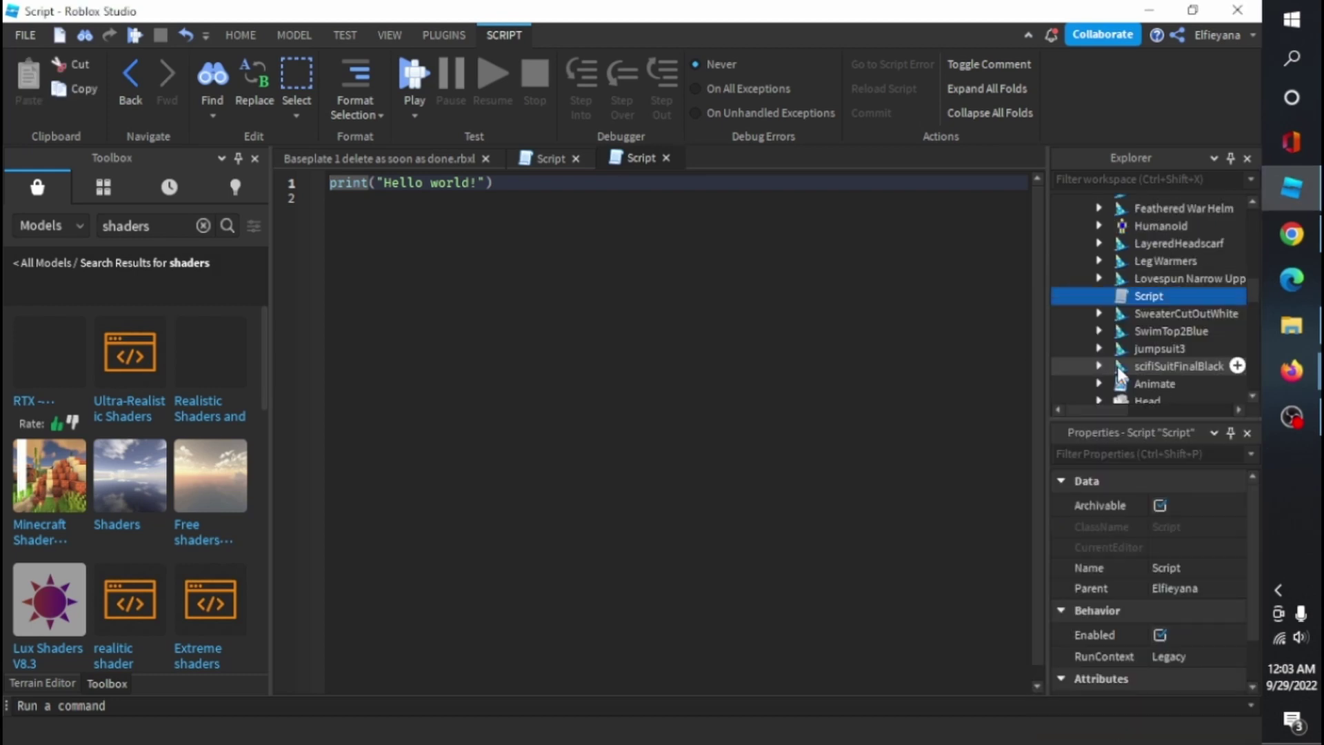
pyautogui.click(1175, 314)
pyautogui.click(1187, 527)
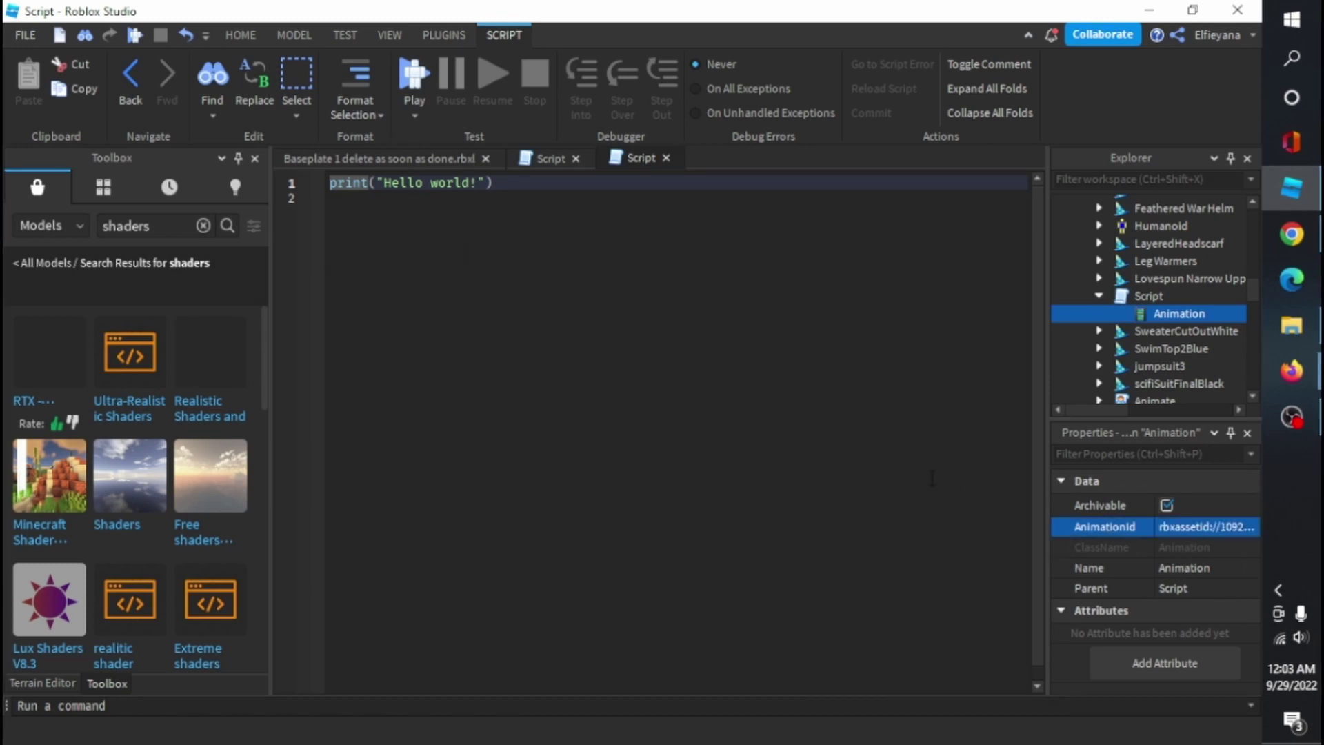
# - Replace the new script's print("Hello world!") line with the four-line animation-playing code copied from the other open script
pyautogui.click(523, 160)
pyautogui.moveTo(475, 243); pyautogui.dragTo(343, 169)
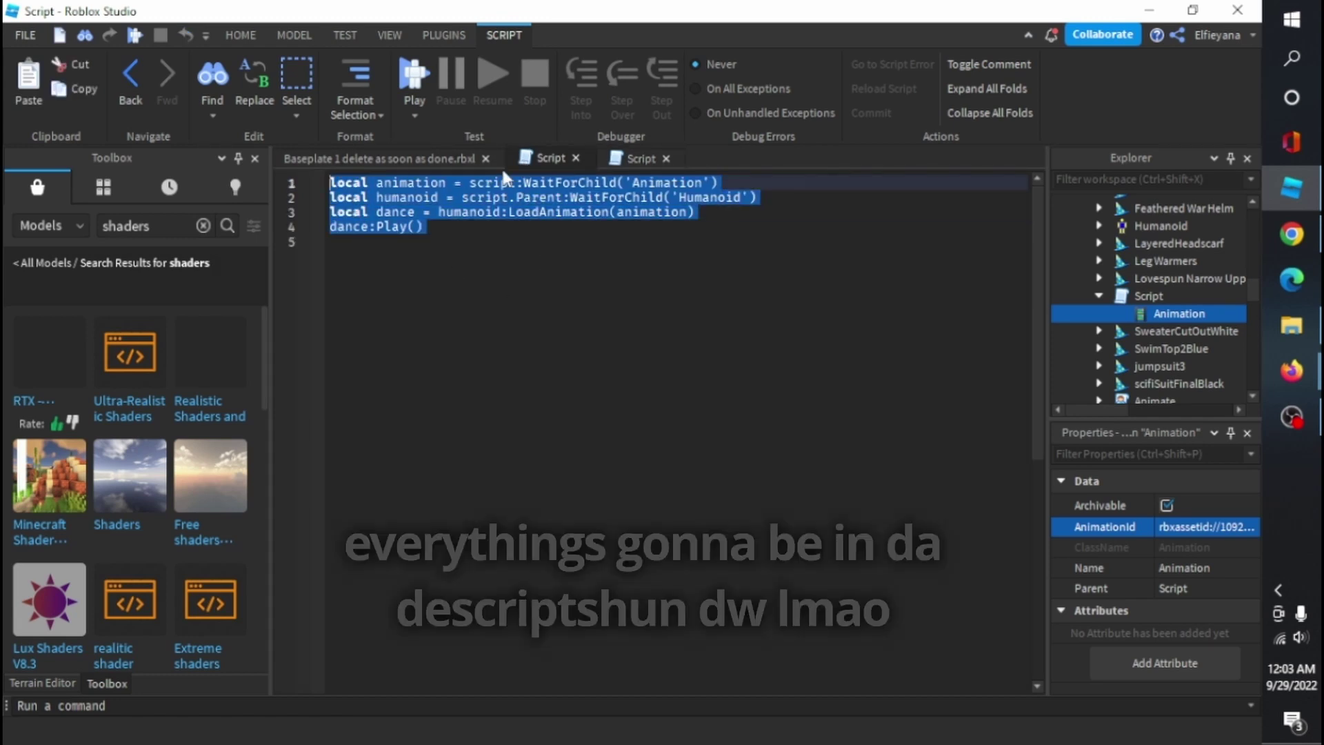
pyautogui.click(619, 166)
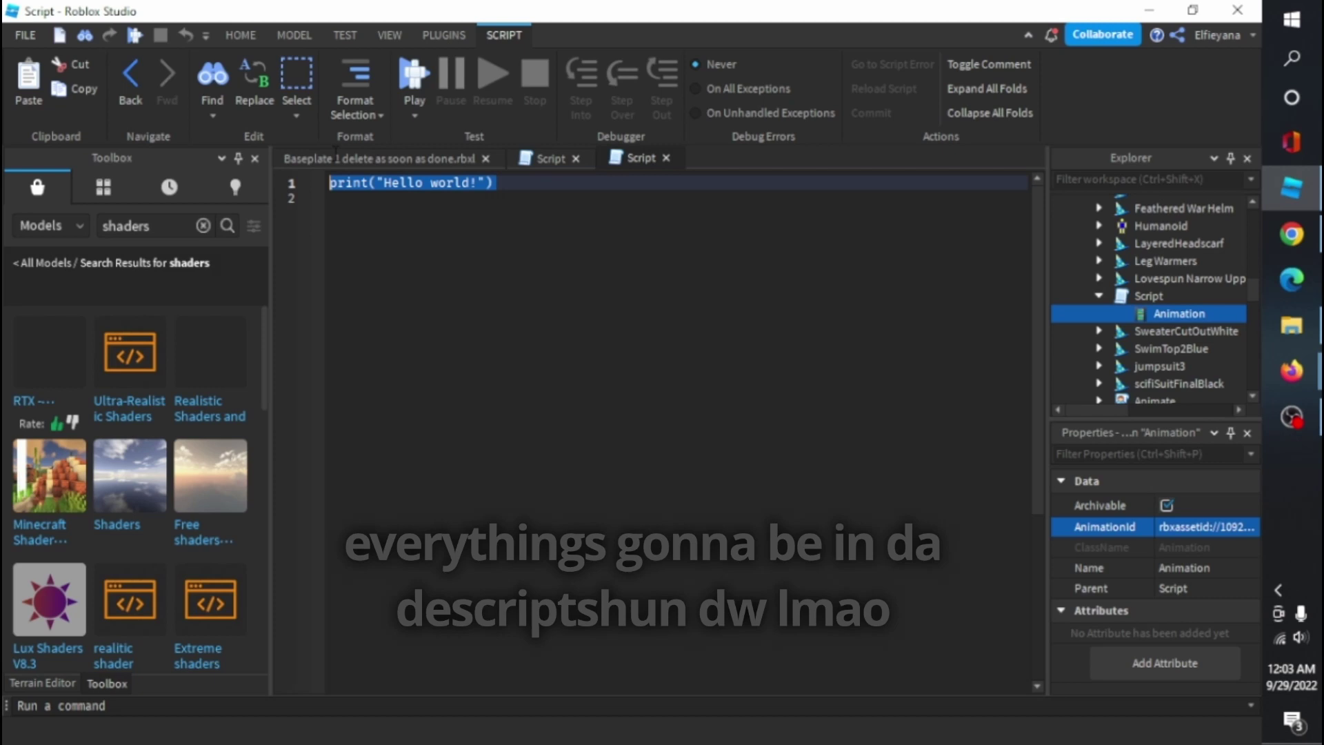
pyautogui.write("local animation = script:WaitForChild('Animation') local humanoid = script.Parent:WaitForChild('Humanoid') local dance = humanoid:LoadAnimation(animation) dance:Play()")
# - Playtest the place with the chat hidden and examine how the character animates
pyautogui.click(427, 158)
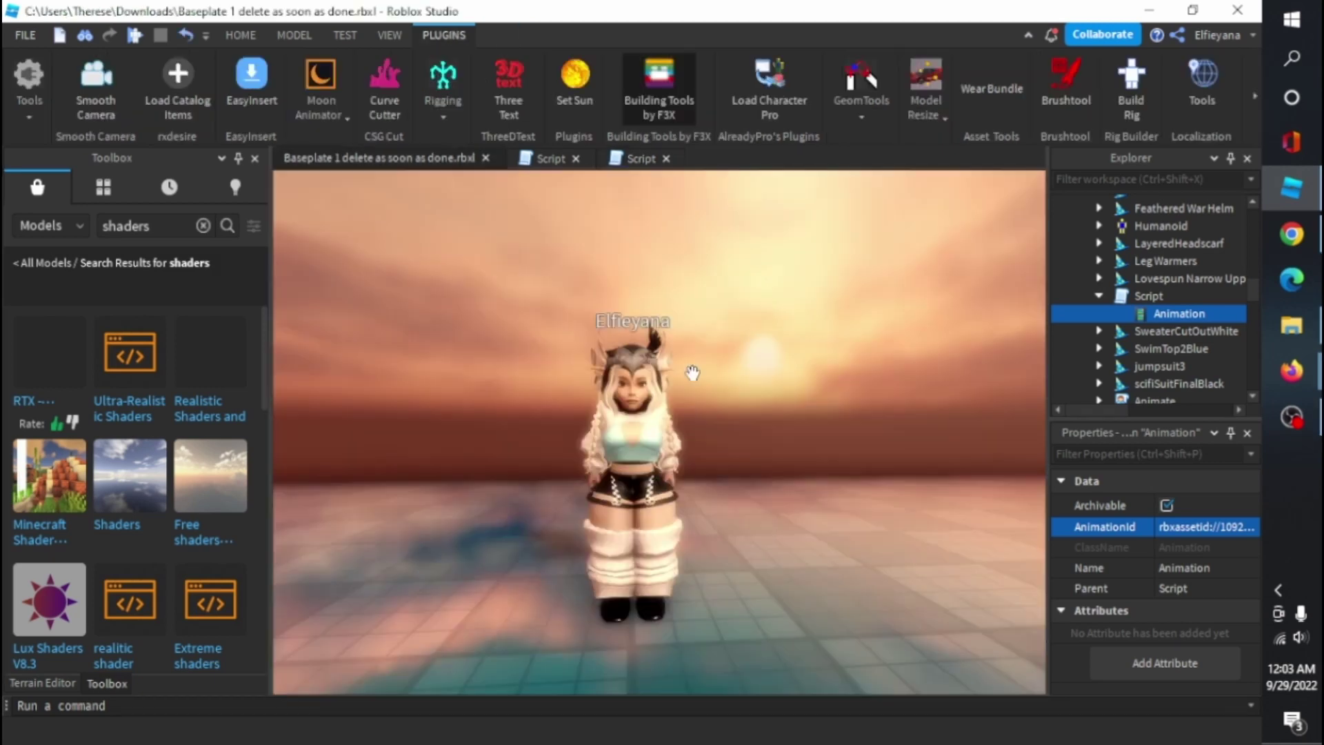
pyautogui.click(248, 33)
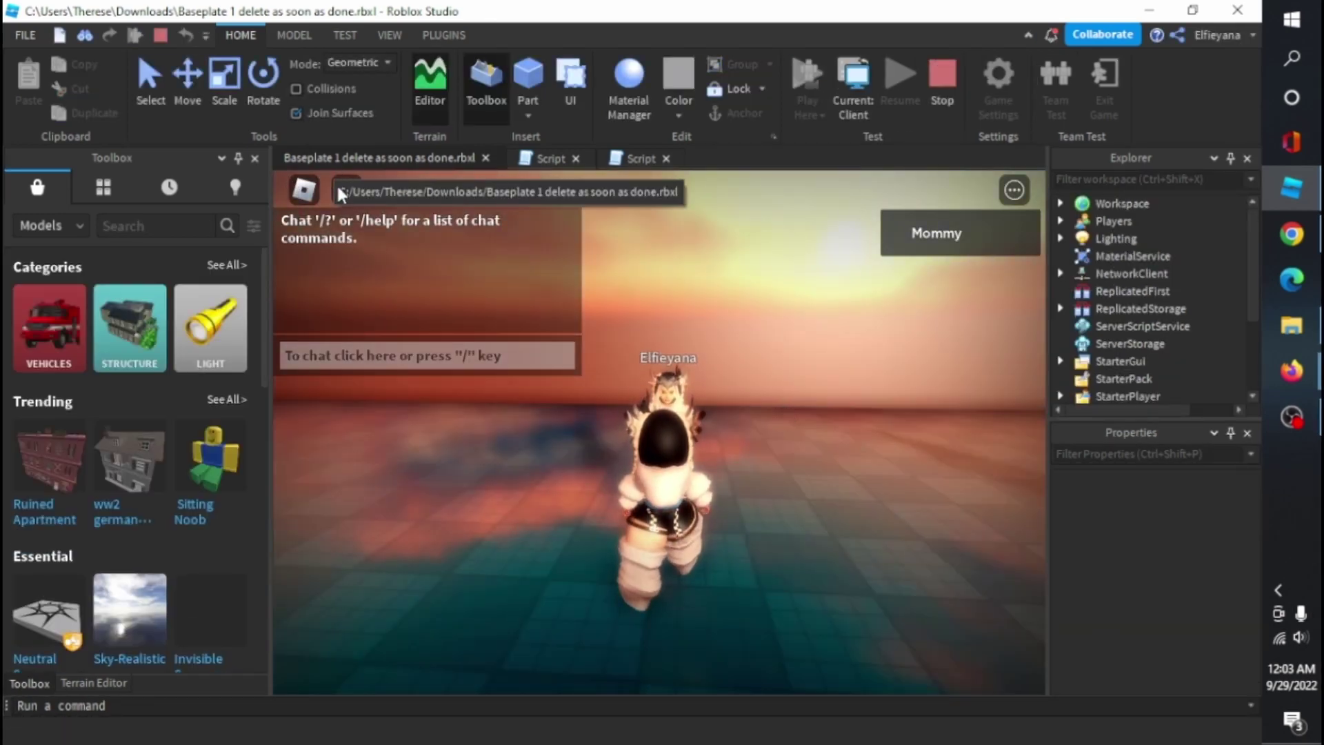
pyautogui.click(342, 192)
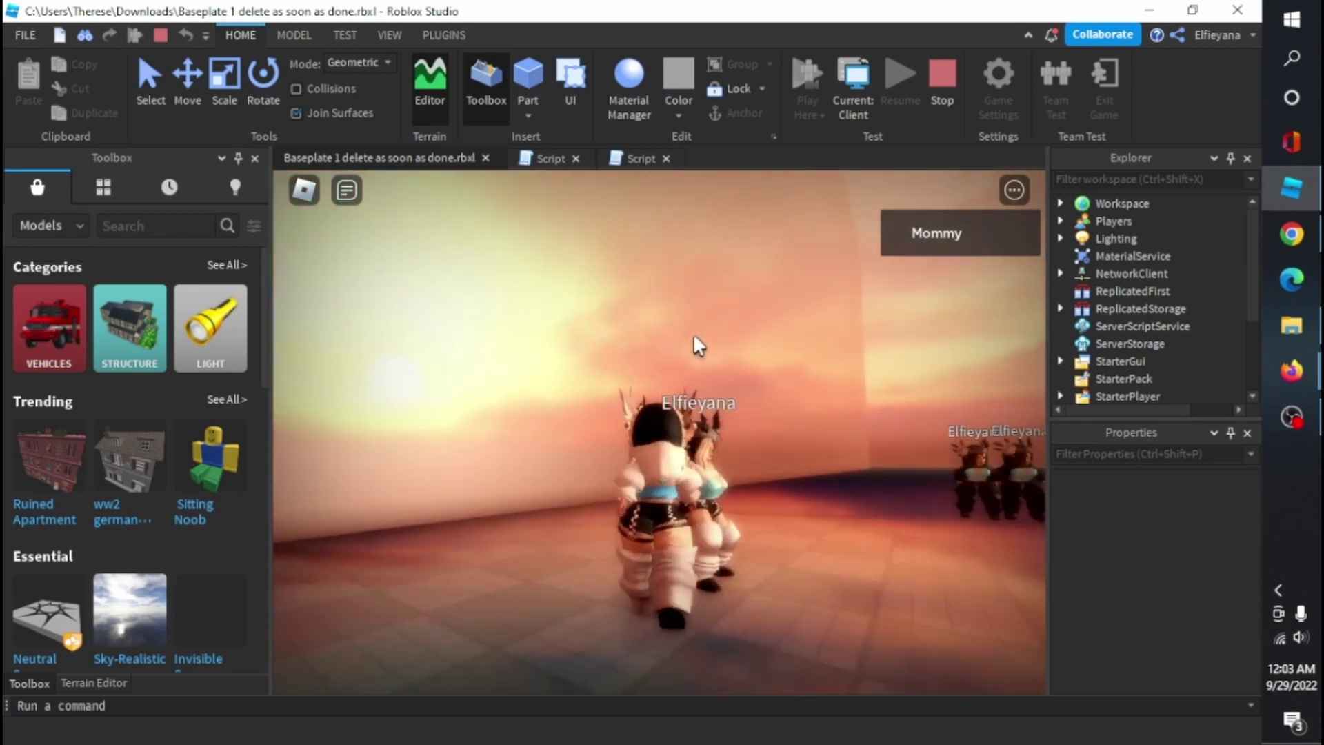
pyautogui.moveTo(694, 337); pyautogui.dragTo(694, 336, button='right')
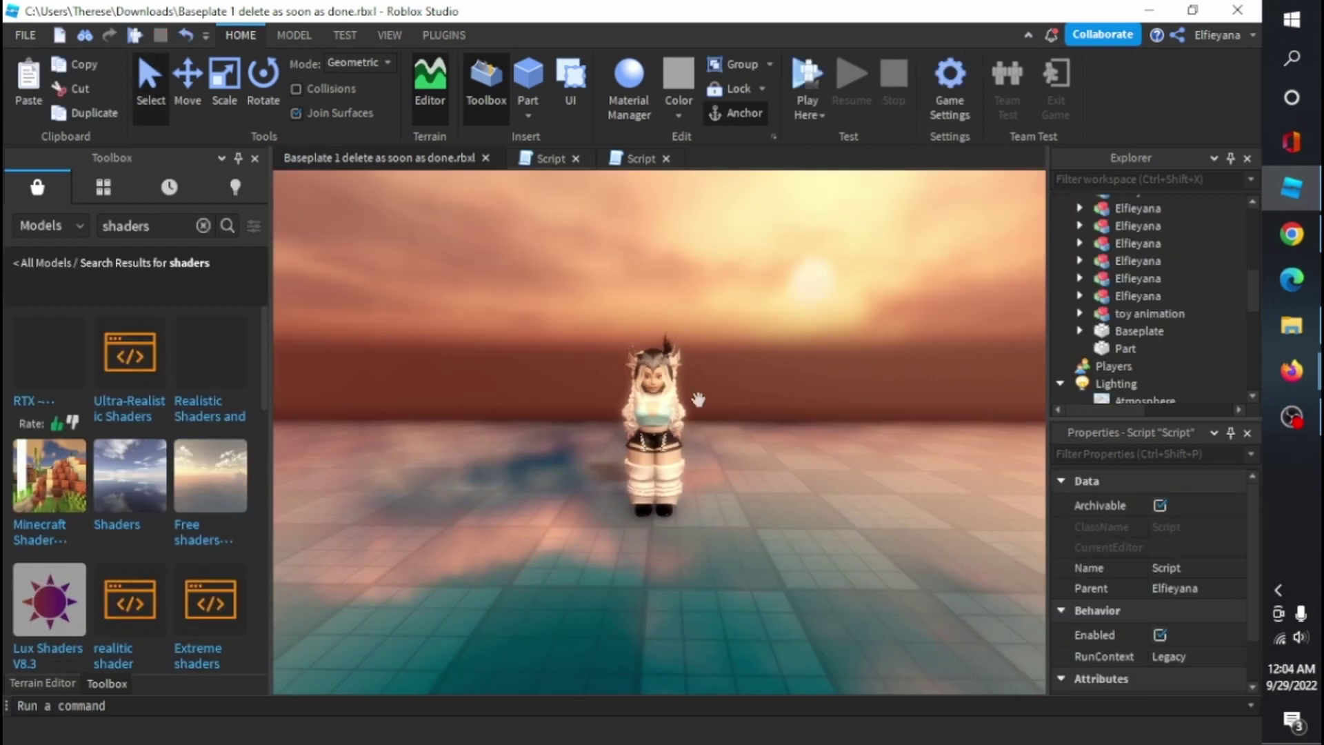
# - Duplicate the scripted character twice and arrange the three copies side by side
pyautogui.click(656, 427)
pyautogui.hotkey('ctrl', 'd')
pyautogui.moveTo(655, 447); pyautogui.dragTo(807, 501)
pyautogui.hotkey('ctrl', 'd')
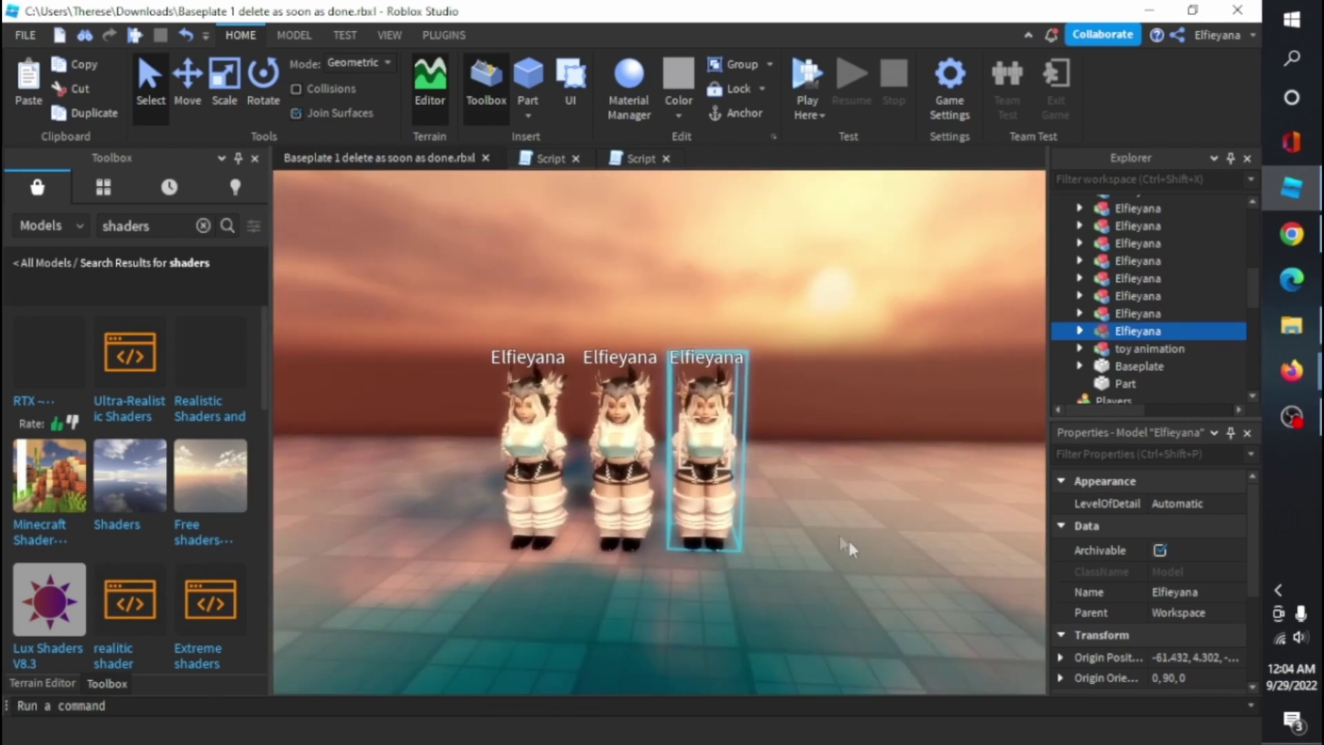
# - Copy the numeric asset ID from the AnimationId of Animation2 in R15Anim's Idle value
pyautogui.click(643, 452)
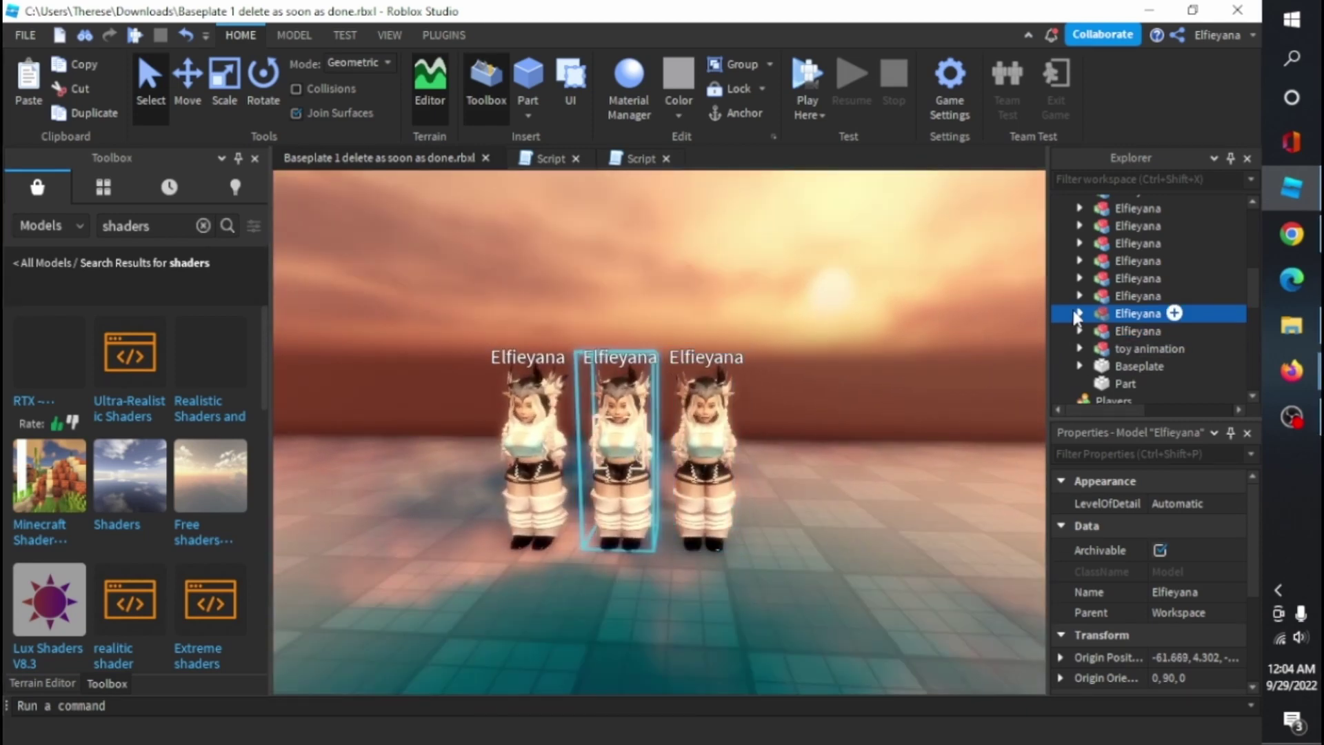
pyautogui.scroll(10, 1165, 308)
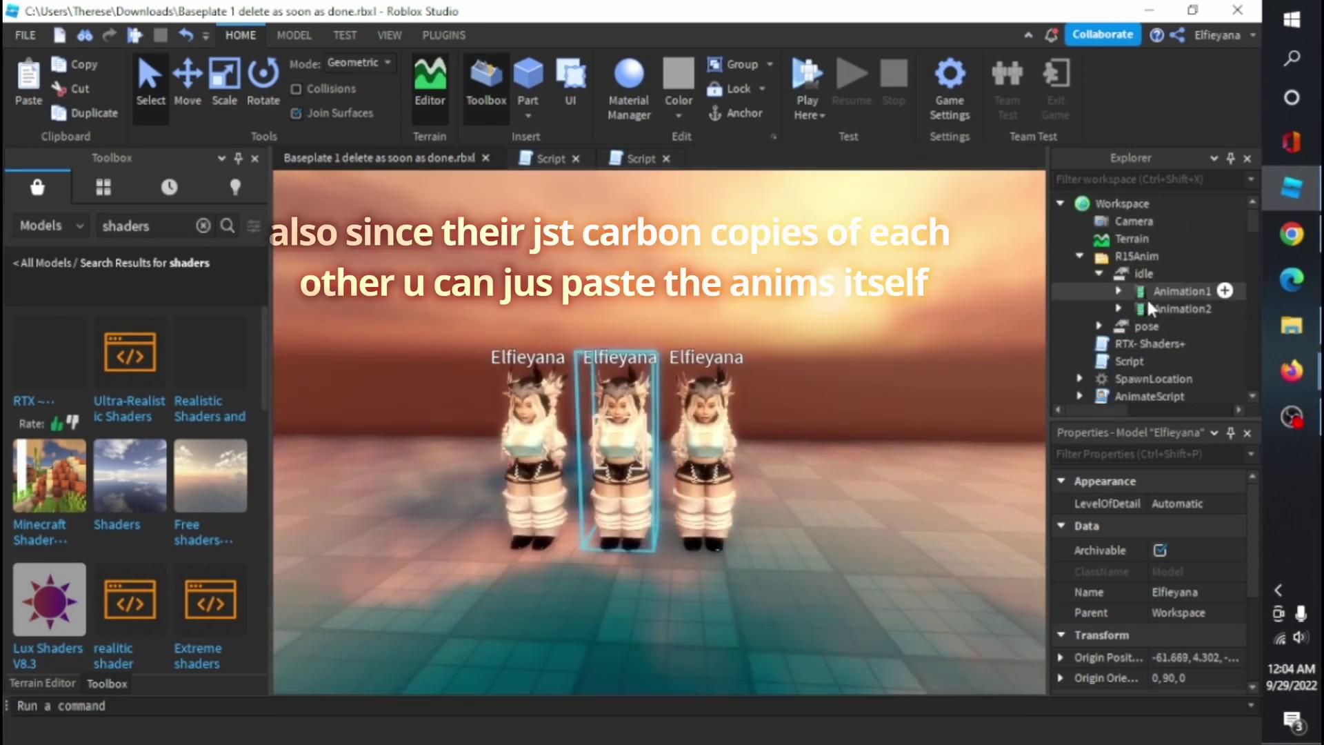
pyautogui.click(1154, 308)
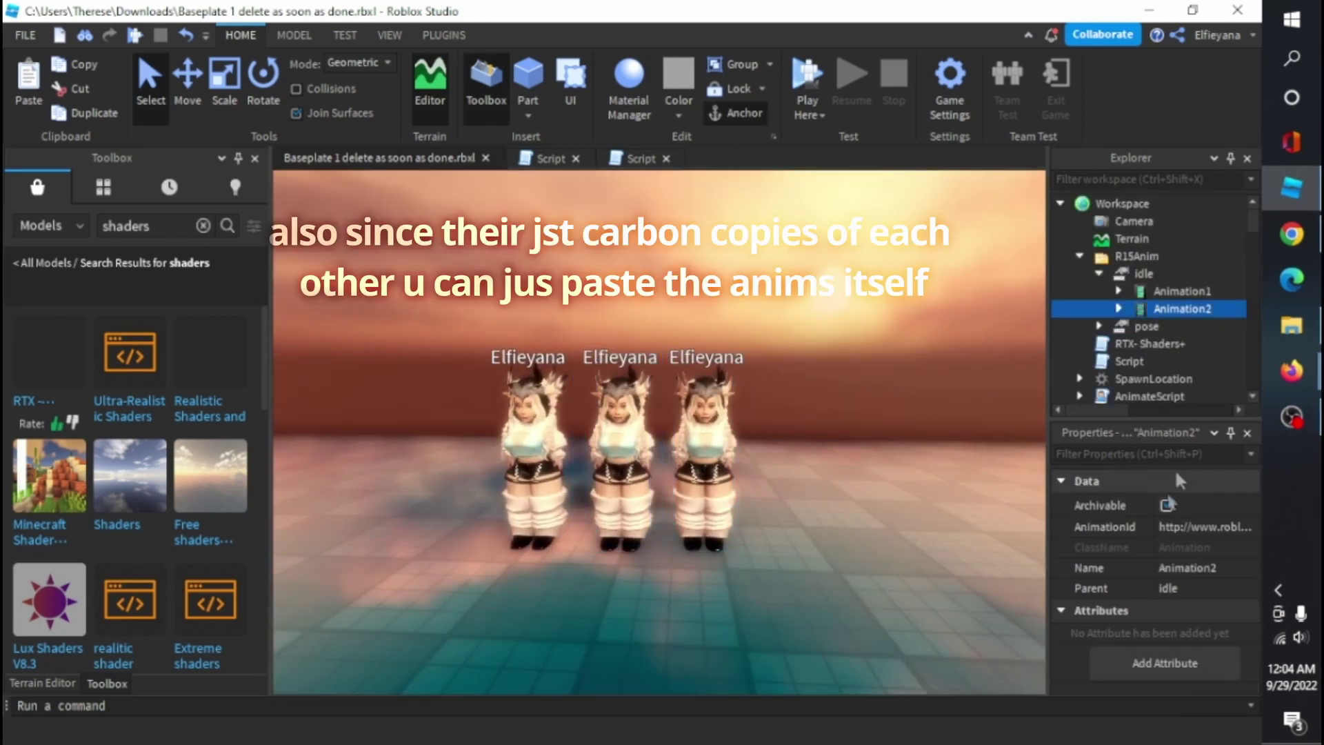
pyautogui.click(1099, 274)
# - Paste Animation2's copied ID into the AnimationId of the Animation under the middle character's Script
pyautogui.scroll(-3, 1141, 299)
pyautogui.click(1141, 390)
pyautogui.scroll(-3, 1130, 310)
pyautogui.click(1080, 247)
pyautogui.scroll(-3, 1164, 291)
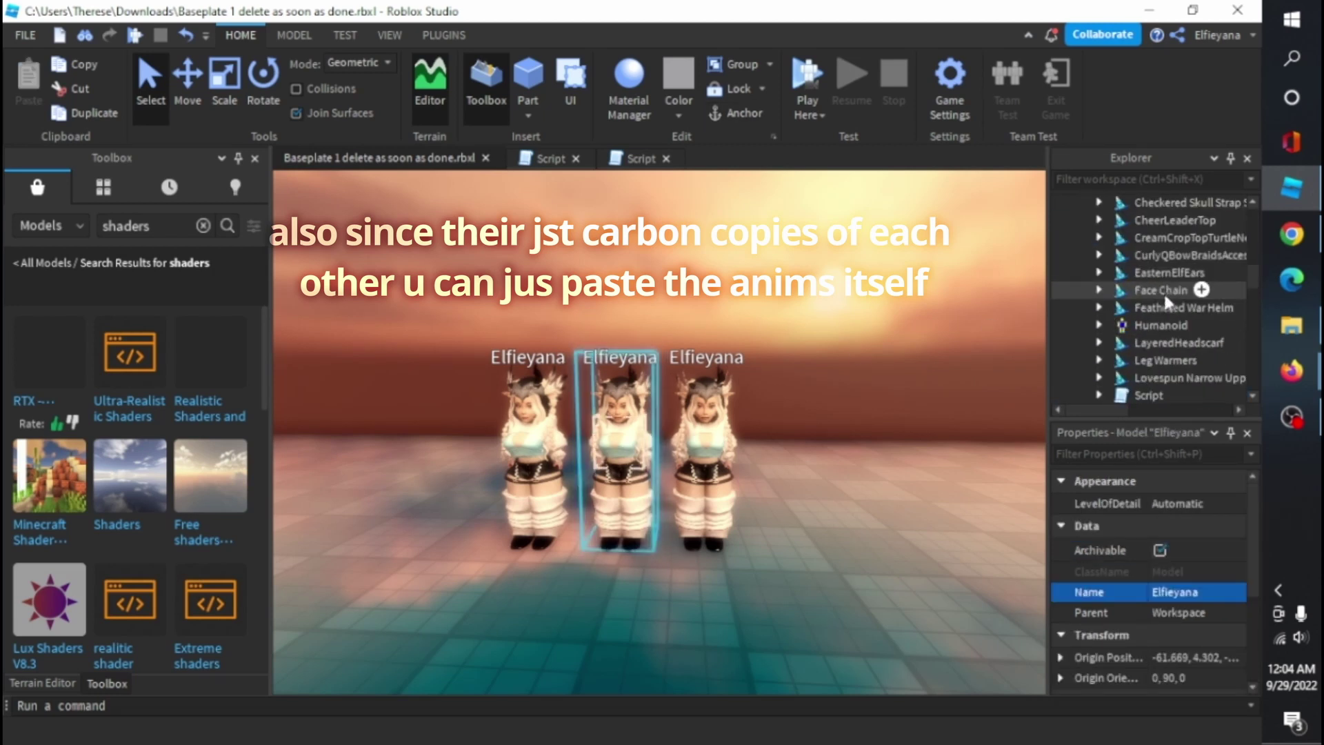
pyautogui.scroll(-1, 1164, 295)
pyautogui.click(1098, 345)
pyautogui.scroll(-1, 1147, 327)
pyautogui.click(1150, 313)
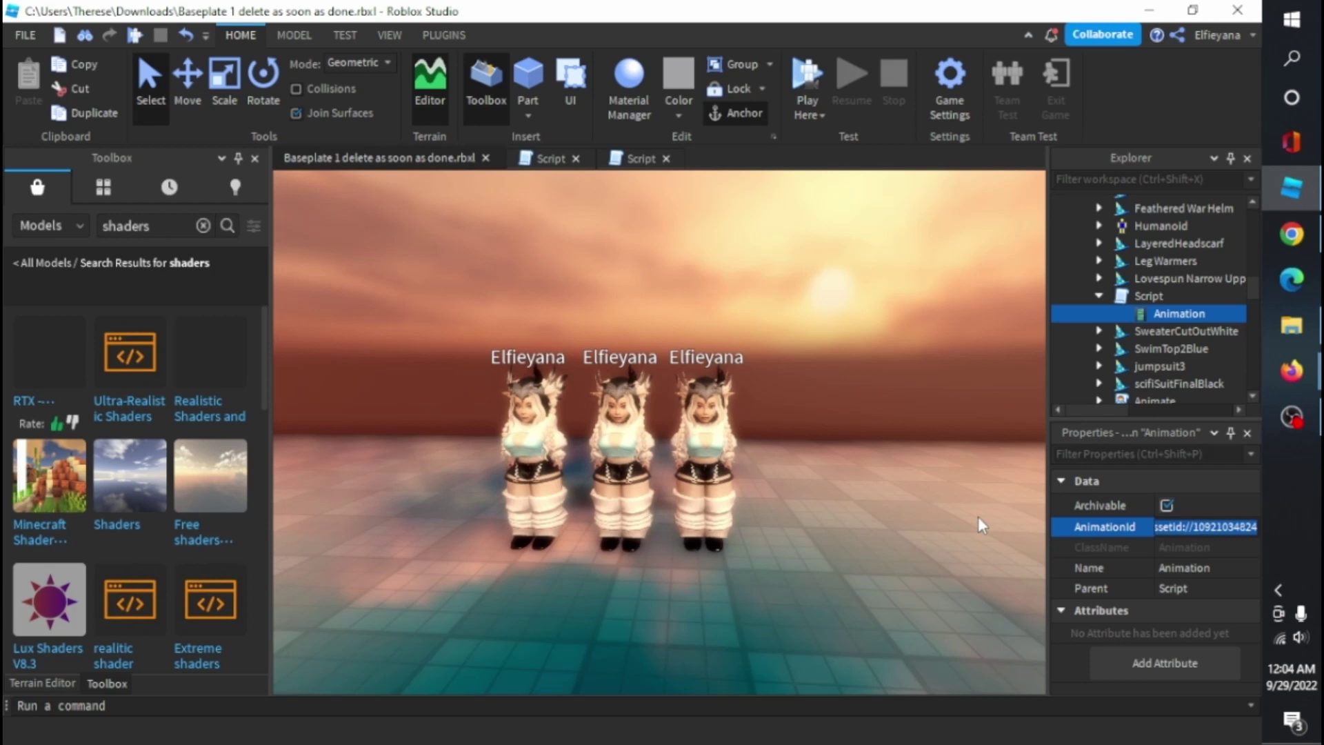
pyautogui.press('Return')
pyautogui.scroll(5, 1176, 279)
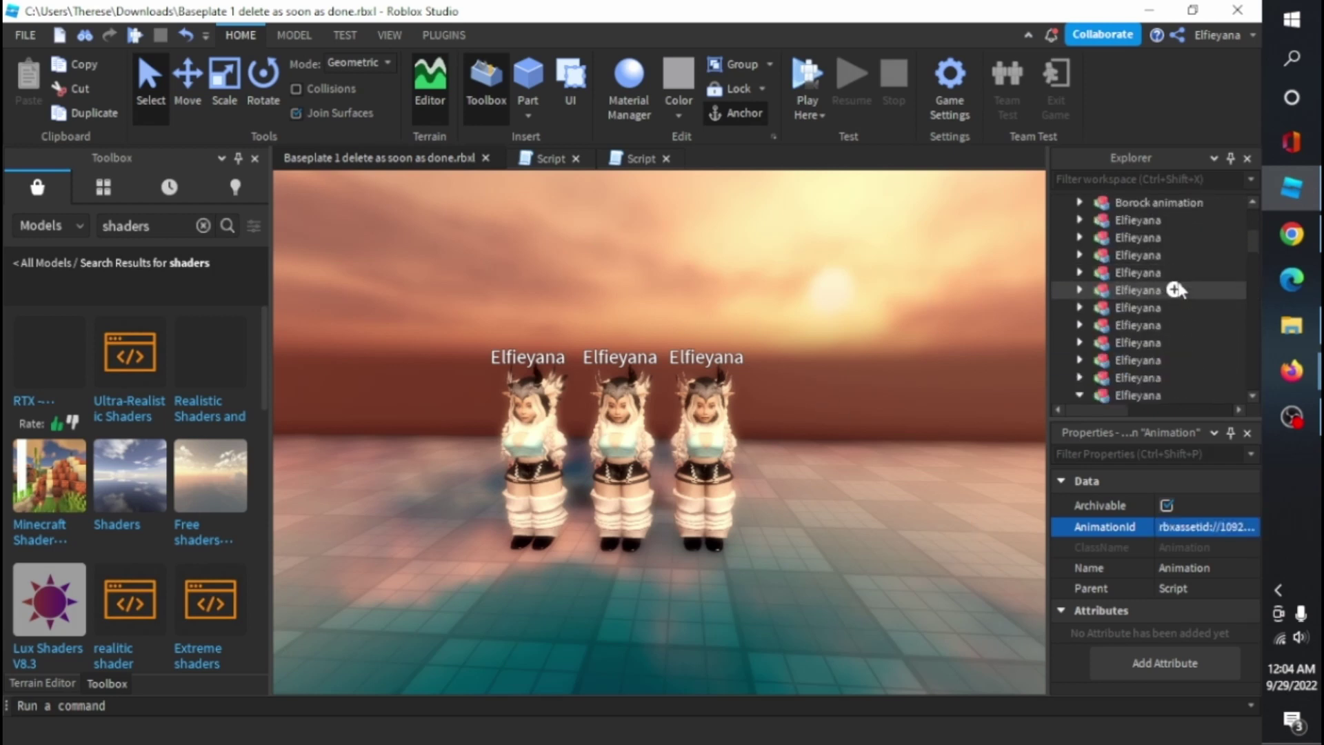
pyautogui.scroll(-1, 1174, 290)
pyautogui.scroll(4, 1172, 342)
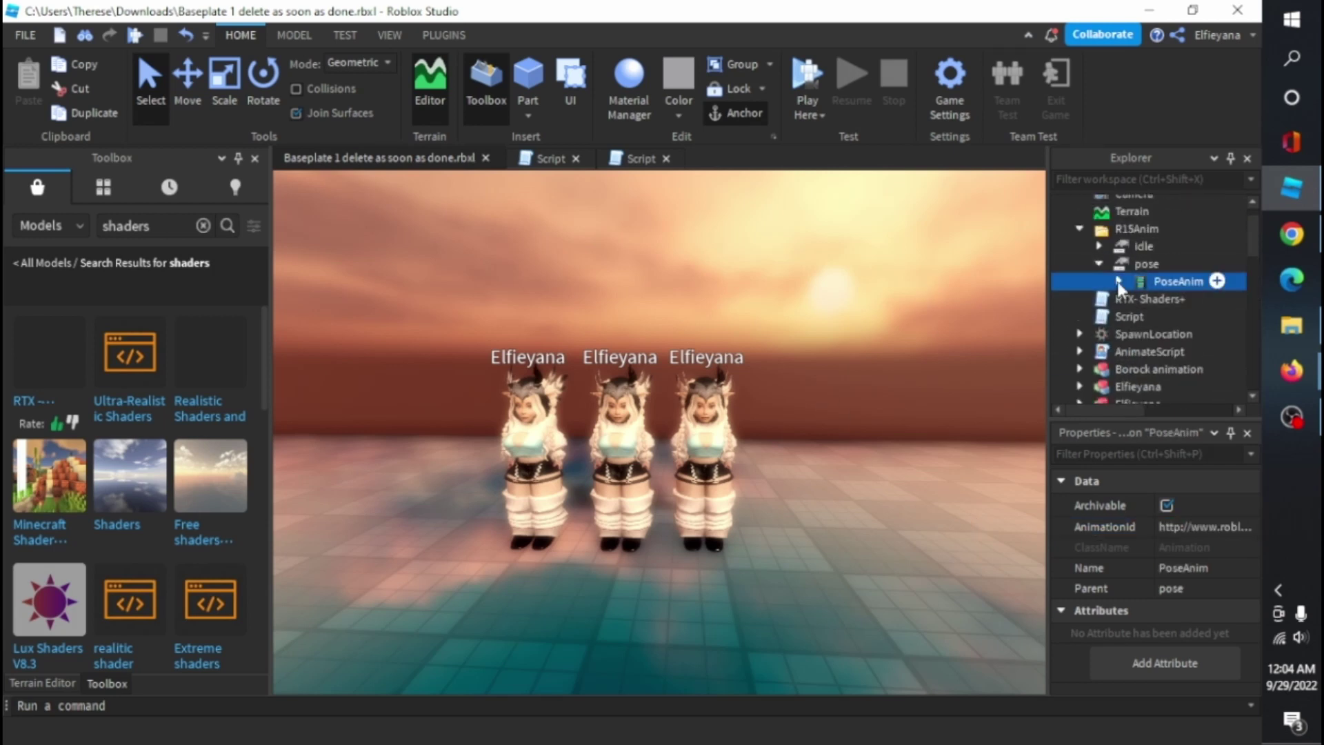
pyautogui.click(1118, 281)
pyautogui.click(1144, 298)
pyautogui.click(1118, 281)
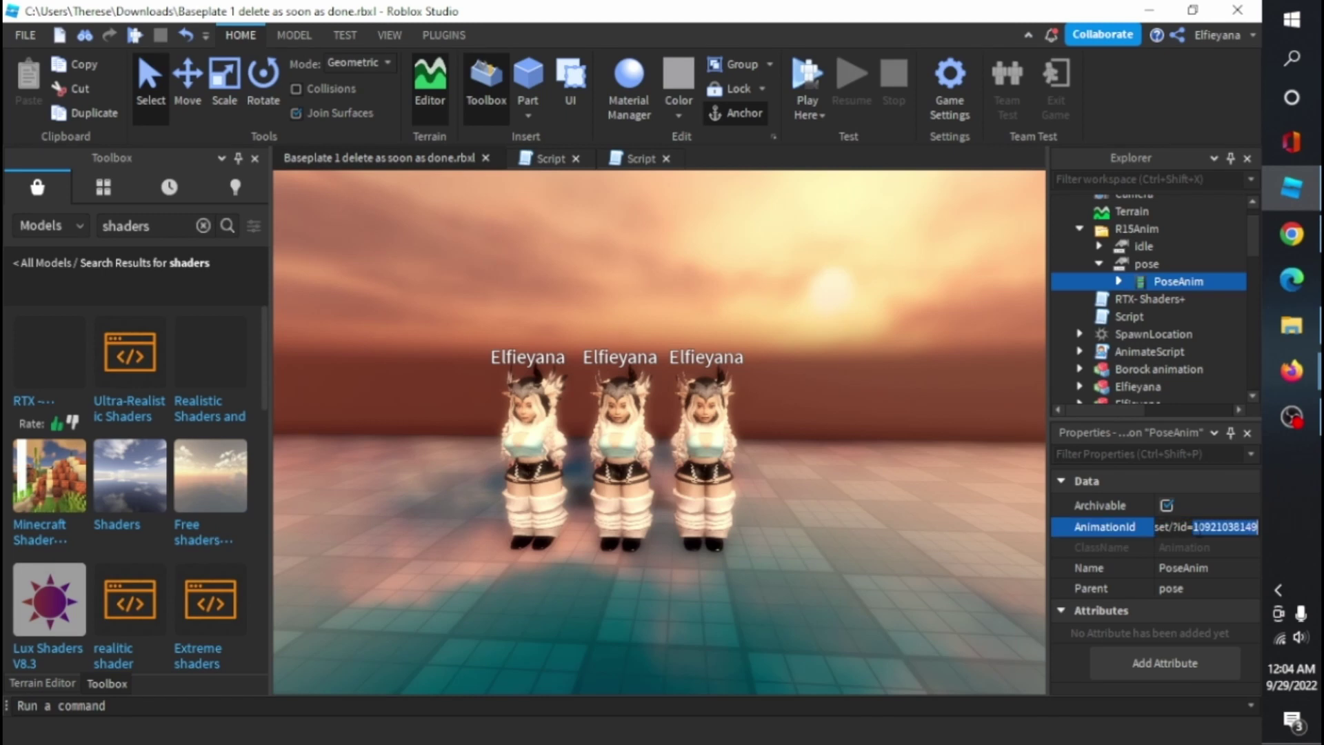
# - Paste PoseAnim's copied ID into the AnimationId of the Animation under the third character's Script
pyautogui.click(734, 414)
pyautogui.scroll(-3, 1143, 312)
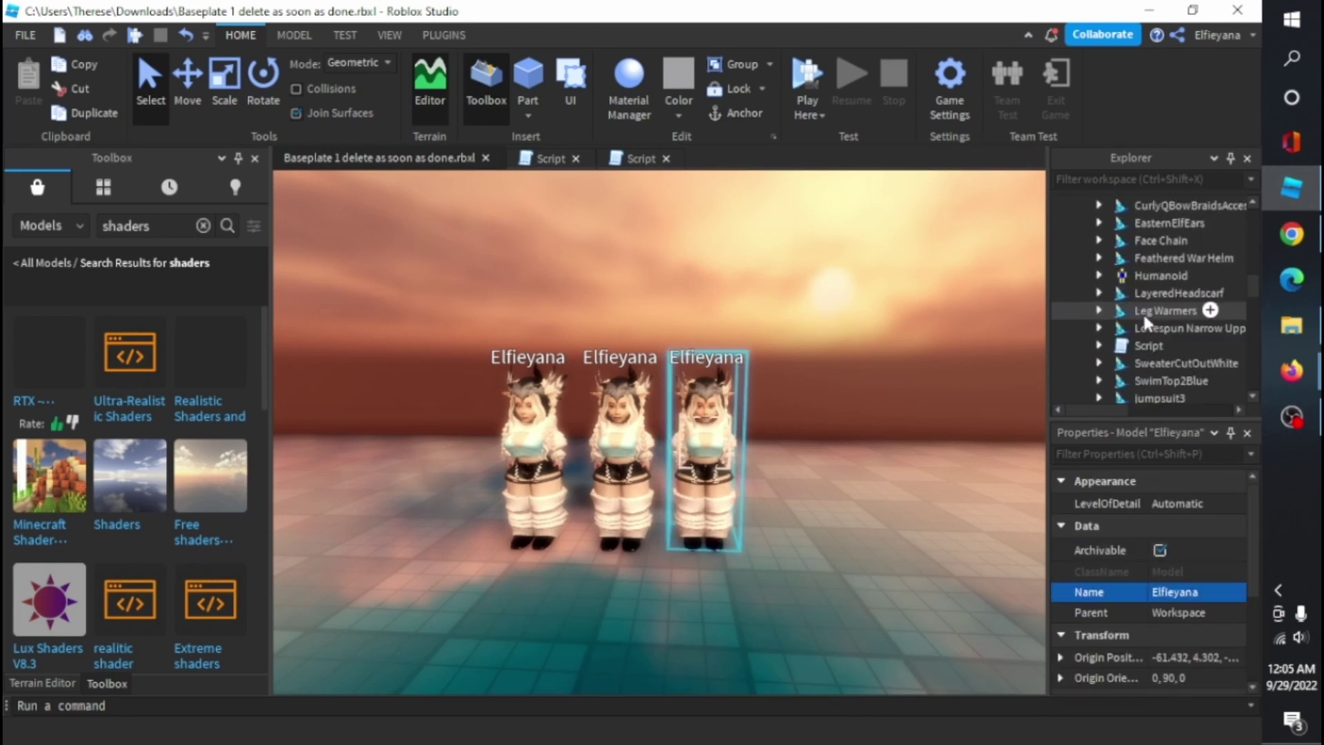
pyautogui.click(1148, 343)
pyautogui.click(1099, 343)
pyautogui.scroll(-1, 1150, 310)
pyautogui.click(1165, 313)
pyautogui.click(1180, 527)
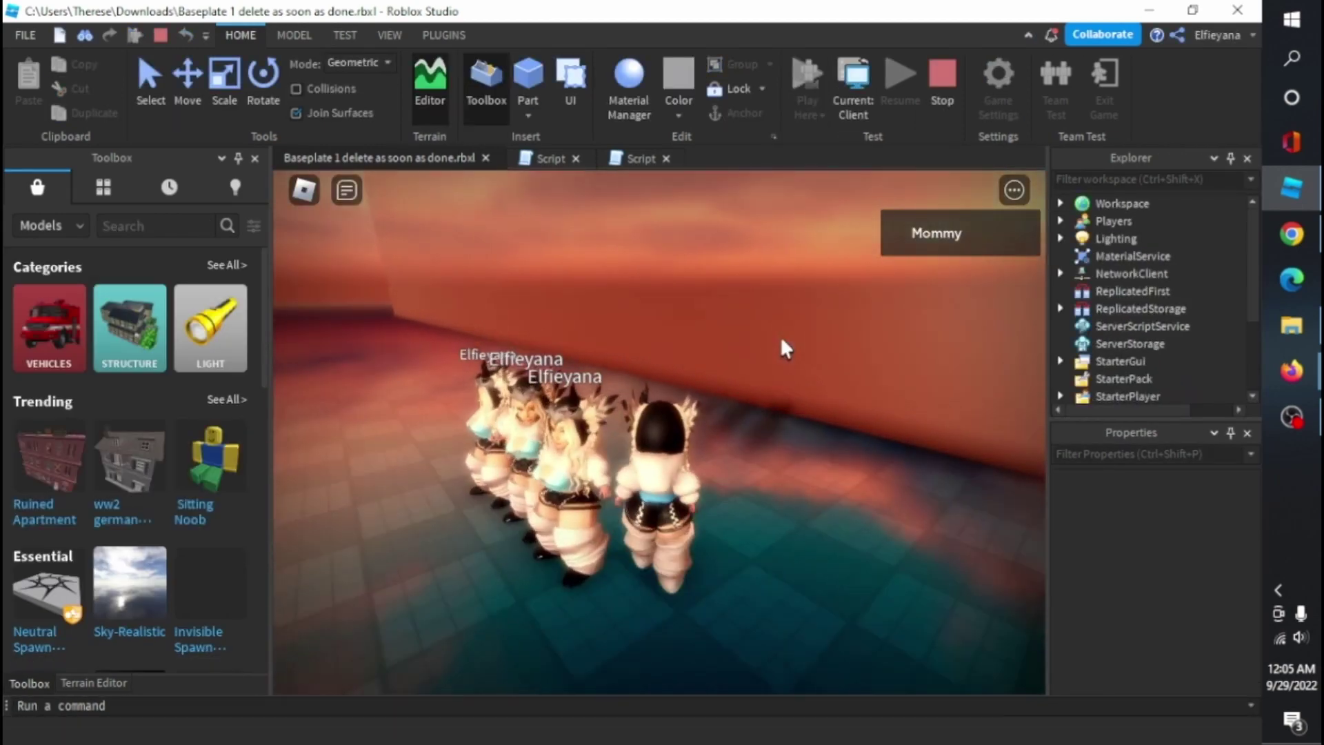
# - Walk around the three characters in the playtest and turn the camera to compare their idle animations
pyautogui.moveTo(781, 338); pyautogui.dragTo(724, 352, button='right')
pyautogui.press('s')
pyautogui.press('w')
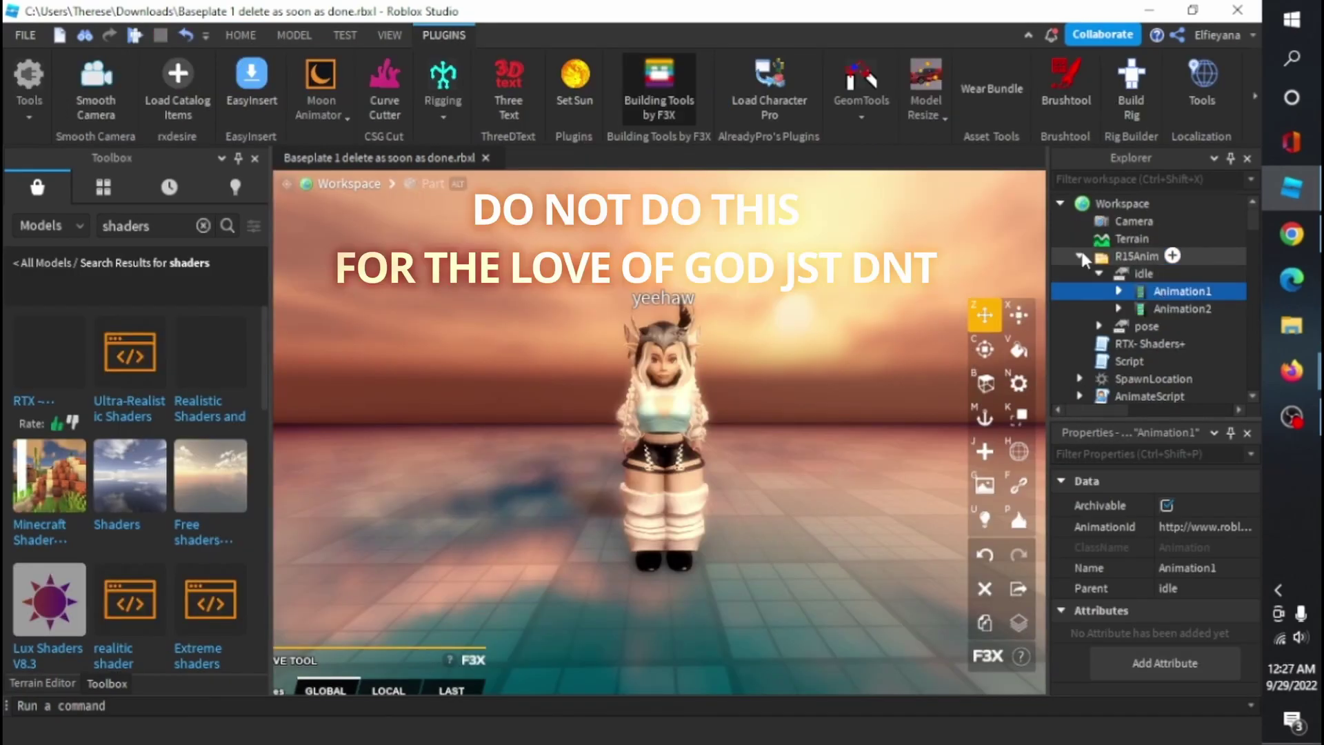
# - Move Animation1 from R15Anim's Idle value into the Script inside the yeehaw model
pyautogui.click(1081, 256)
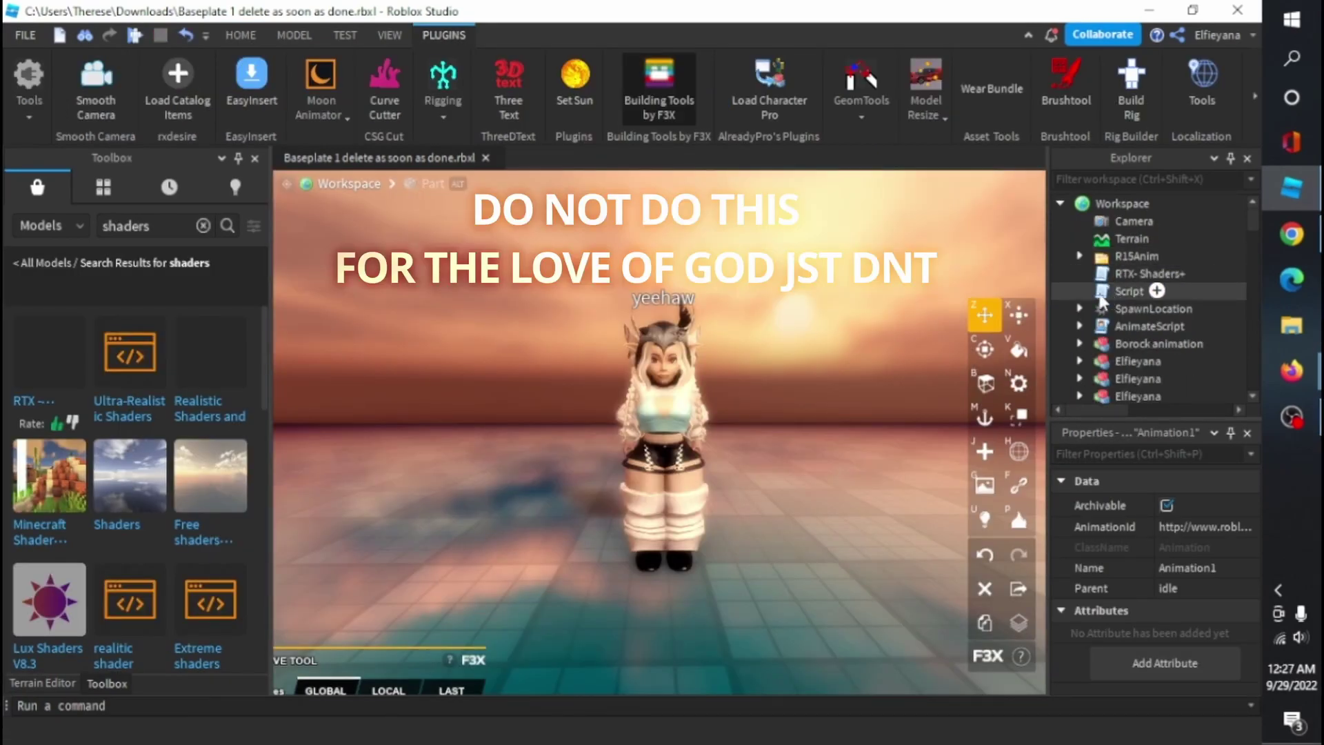
pyautogui.click(1081, 256)
pyautogui.moveTo(1174, 292); pyautogui.dragTo(1162, 325)
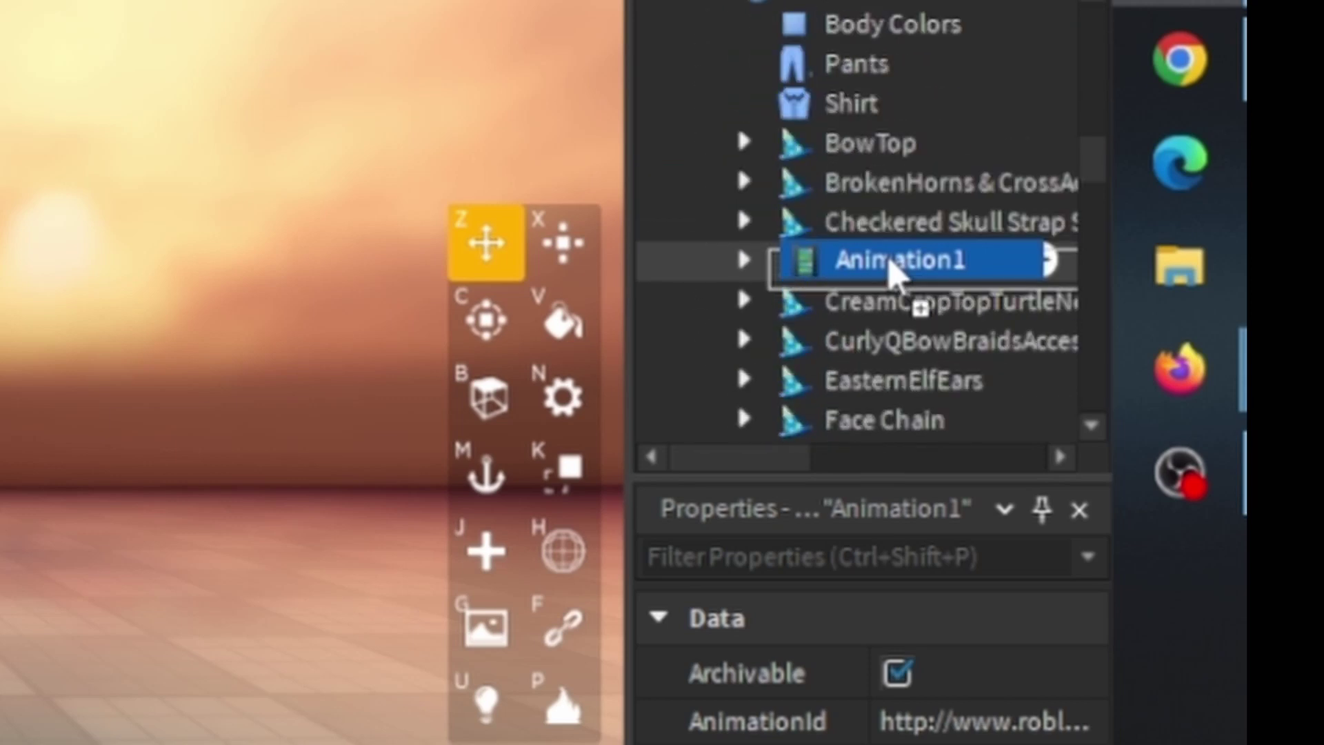
pyautogui.moveTo(889, 265); pyautogui.dragTo(874, 220)
pyautogui.click(744, 168)
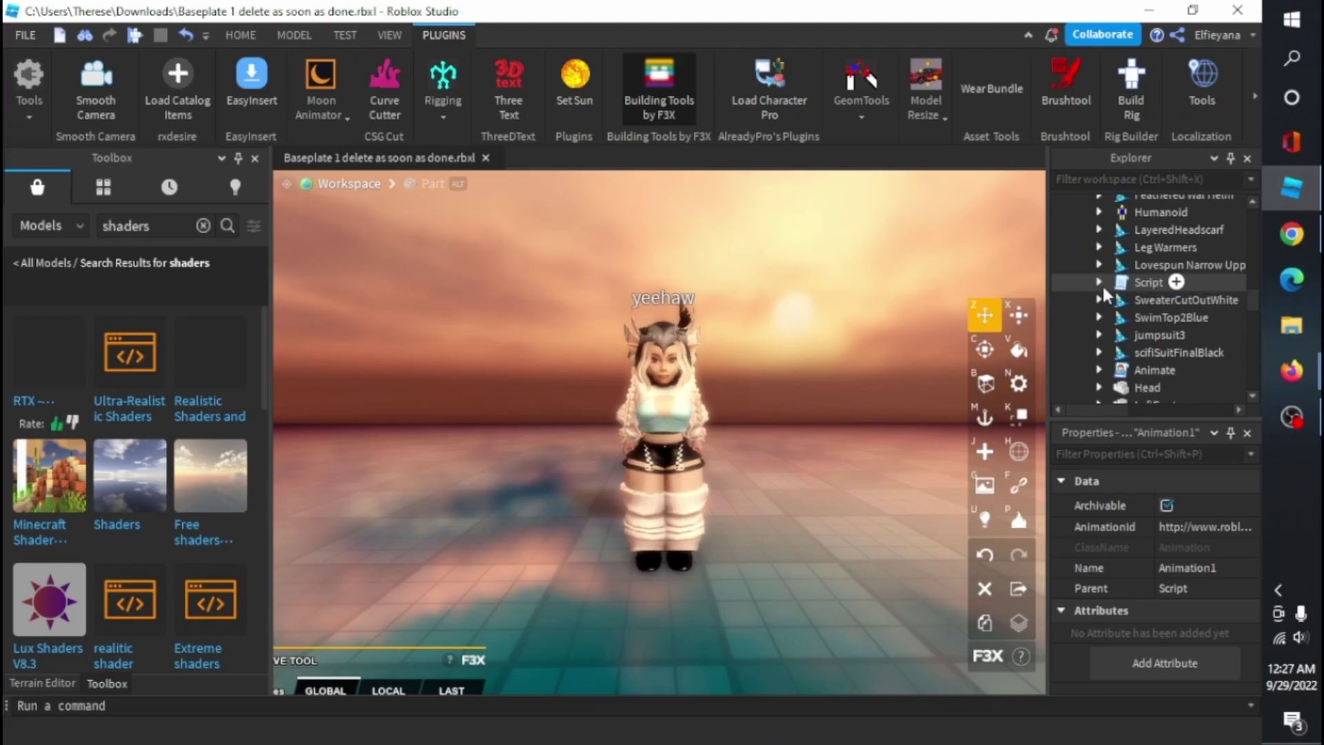
# - Check the code of the yeehaw model's Script and the animation nested under it, and return to the 3D view
pyautogui.doubleClick(1125, 282)
pyautogui.click(1098, 283)
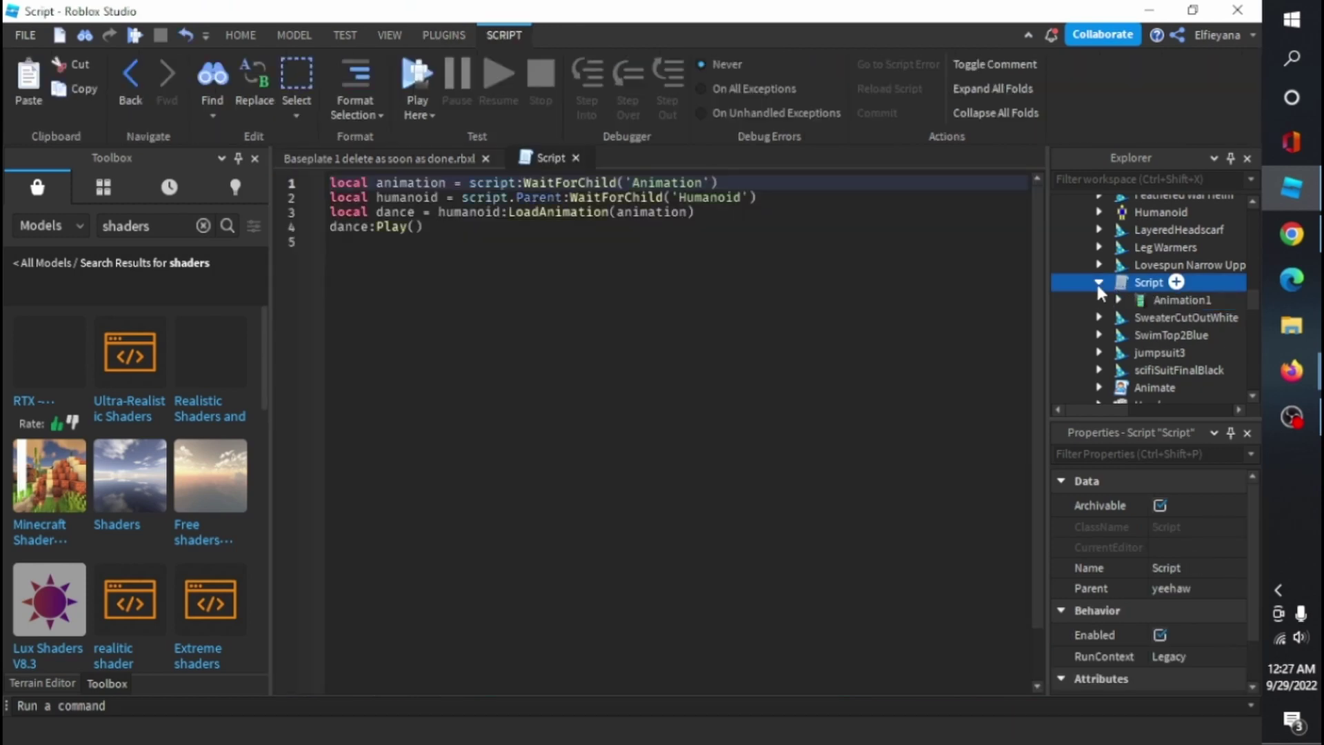
pyautogui.click(358, 158)
# - Start a playtest to check how the yeehaw character behaves with Animation1 placed in its Script
pyautogui.scroll(-5, 1137, 303)
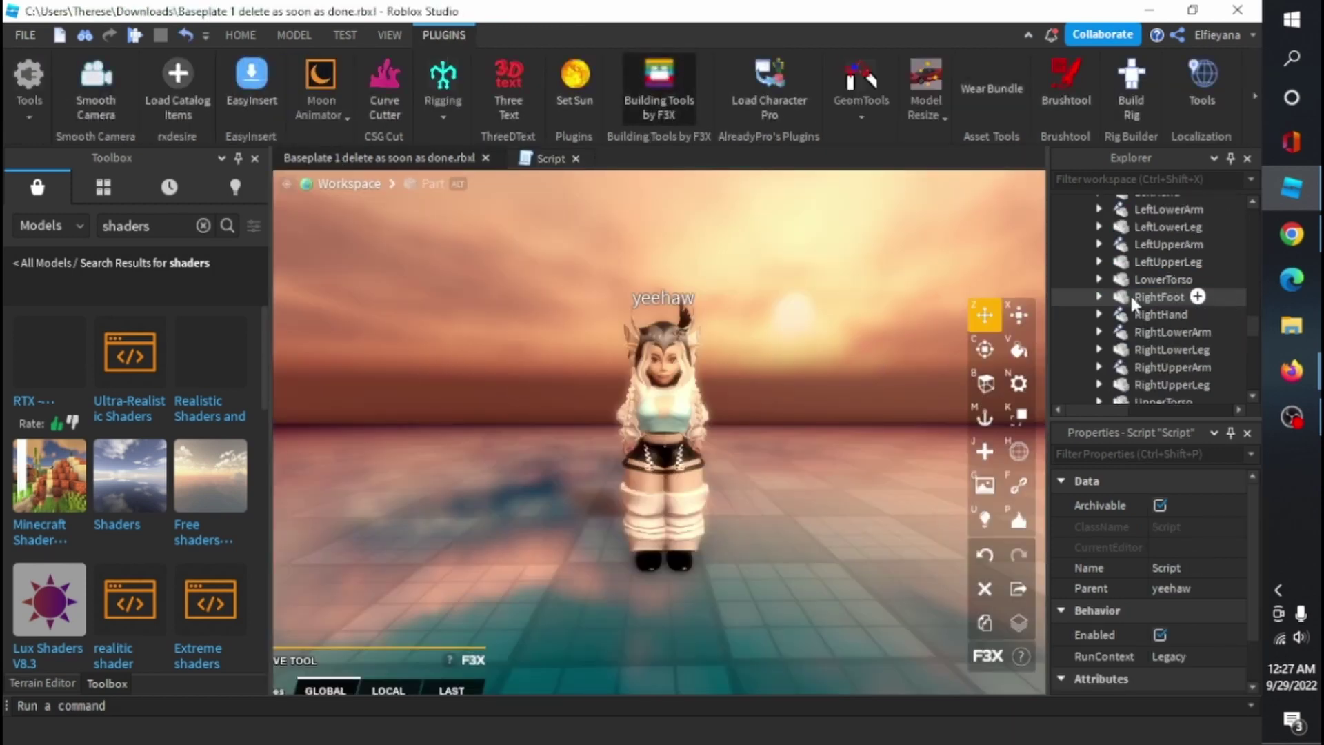
pyautogui.scroll(3, 1134, 302)
pyautogui.scroll(-3, 1134, 301)
pyautogui.click(227, 31)
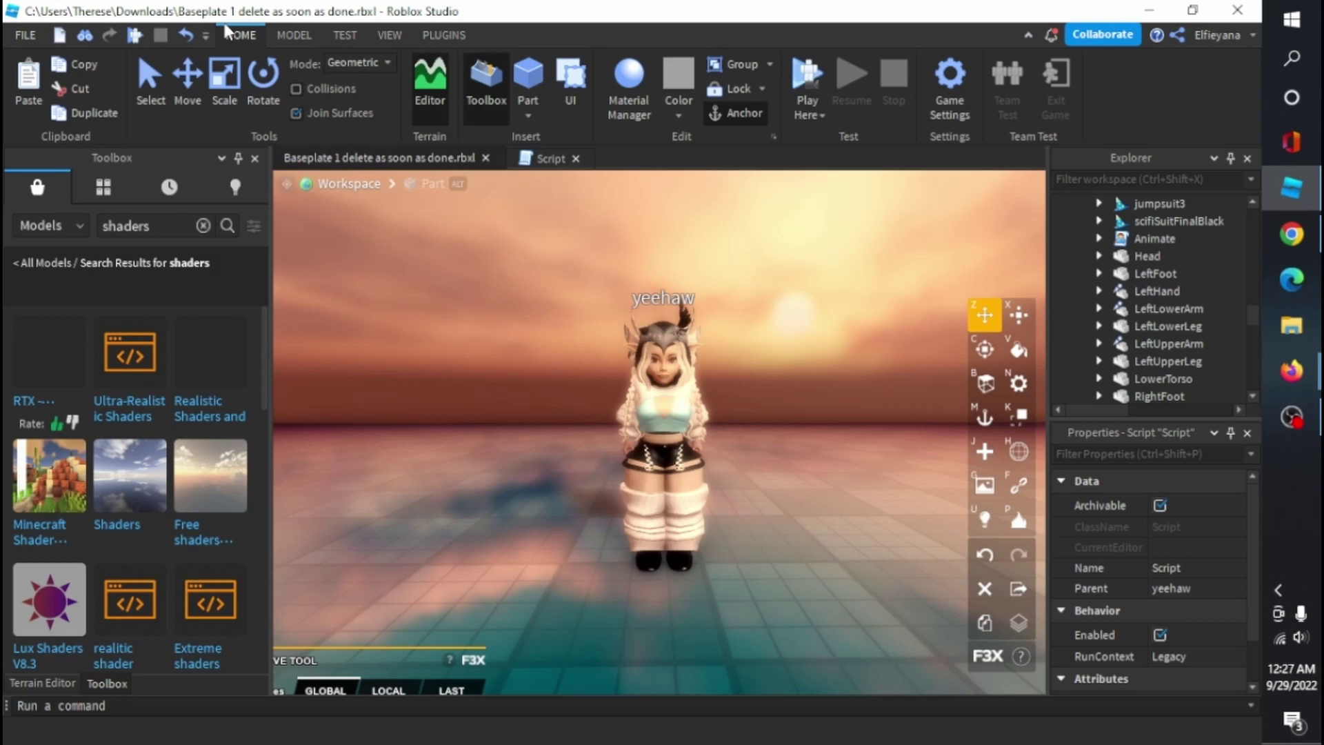
pyautogui.click(813, 80)
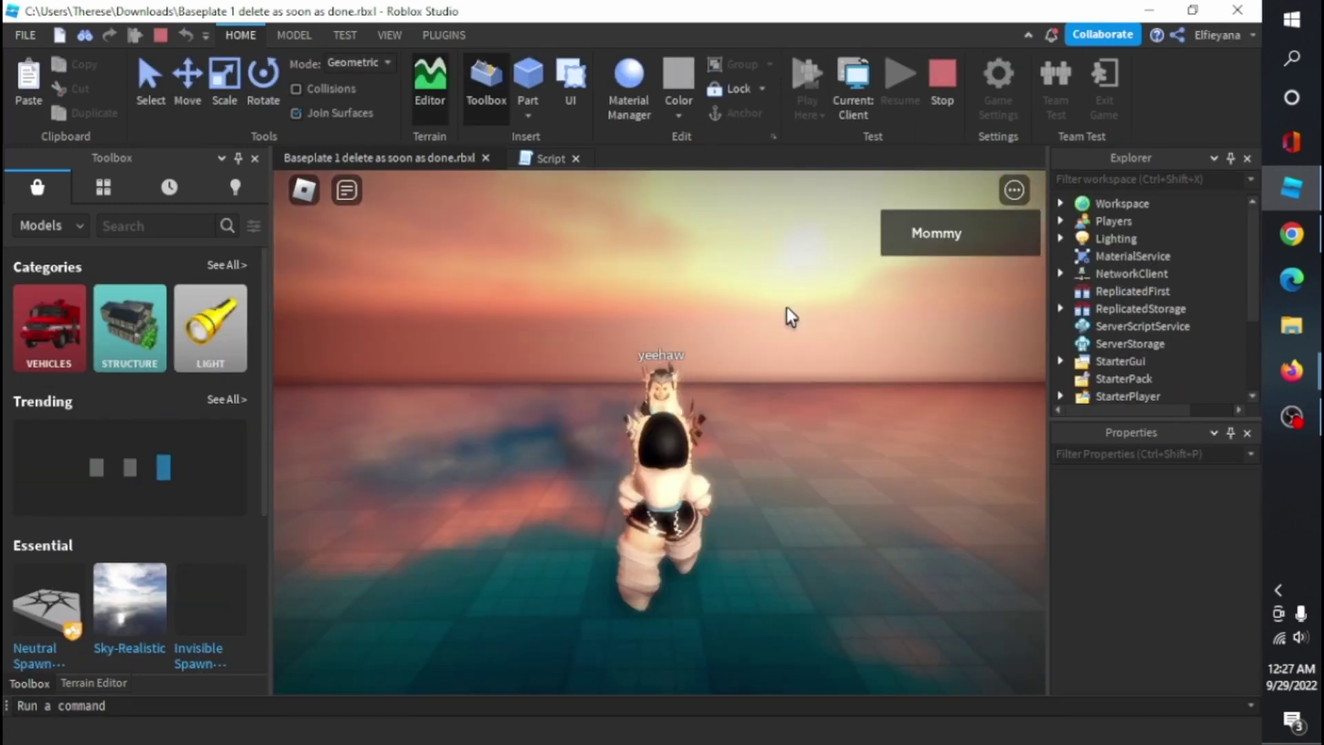